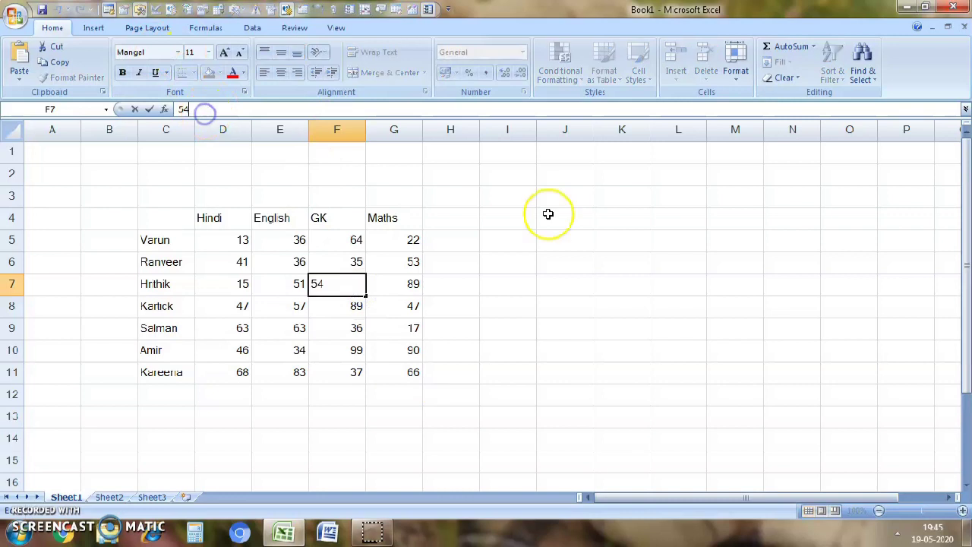
- Enter the heading Students in cell I4 and the heading Subjects in cell J4
click(745, 327)
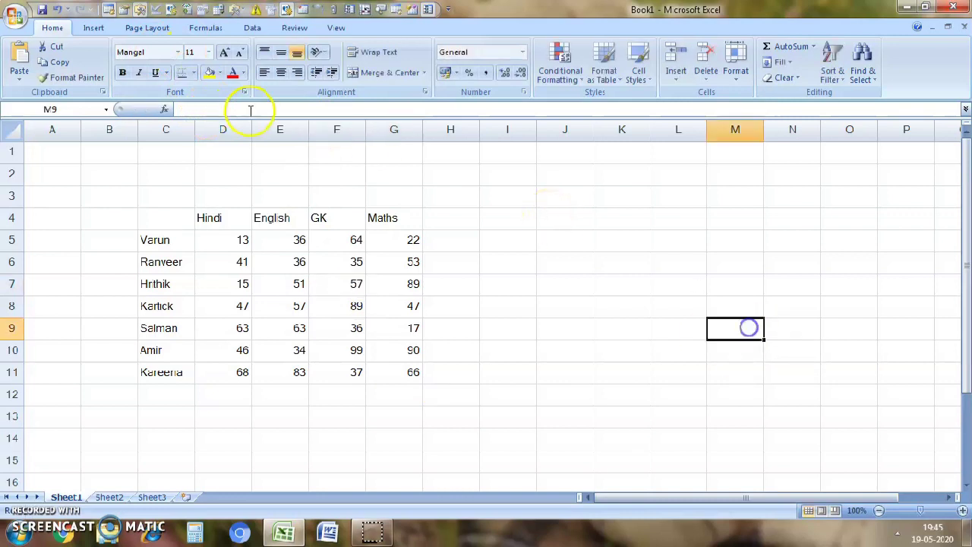
click(582, 220)
click(506, 219)
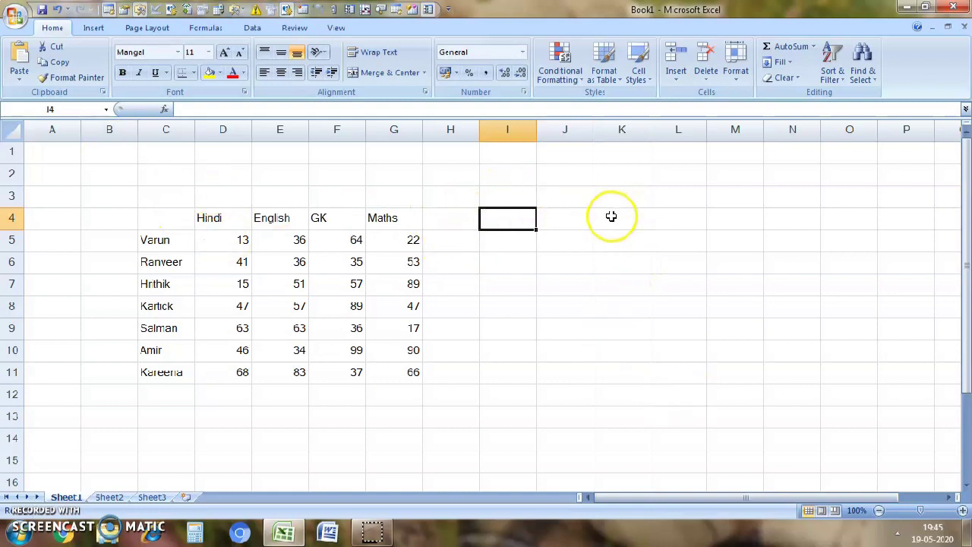
text(Students)
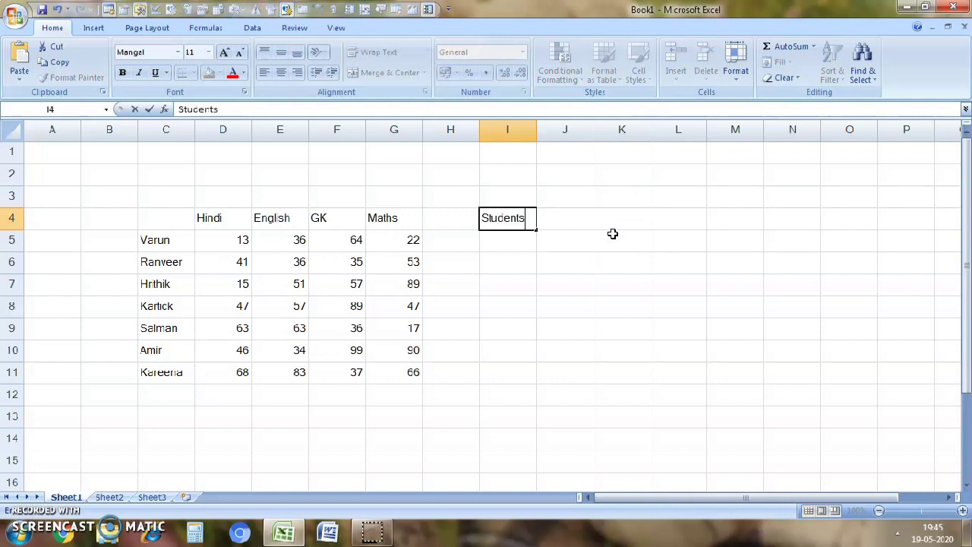
click(557, 220)
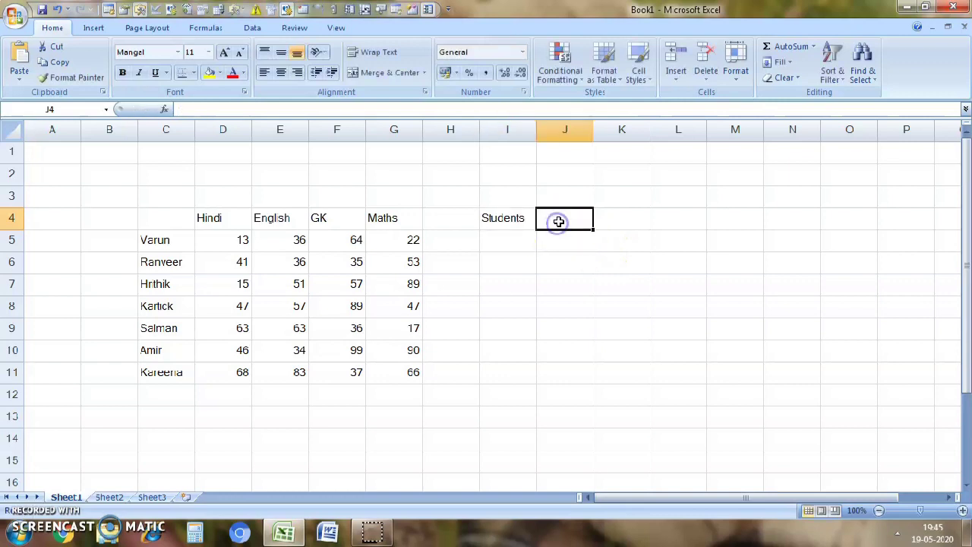
text(M)
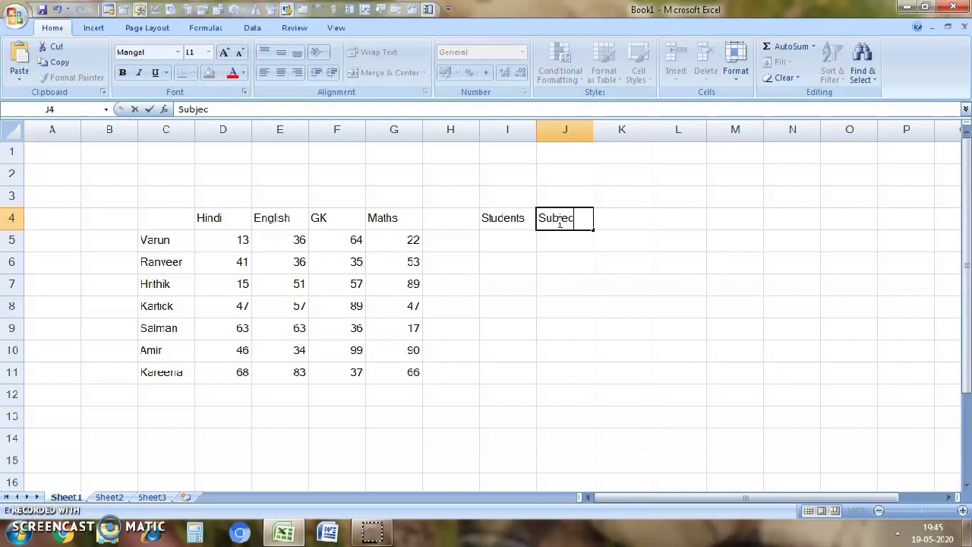
text(ubjects)
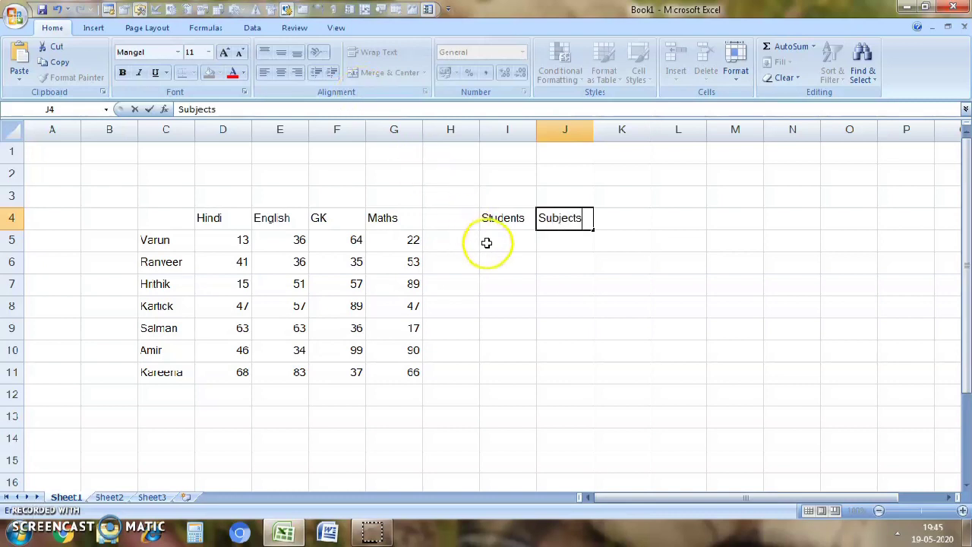
- Add a List data validation to cell I5 sourced from the student names in column C and open its drop-down
click(489, 242)
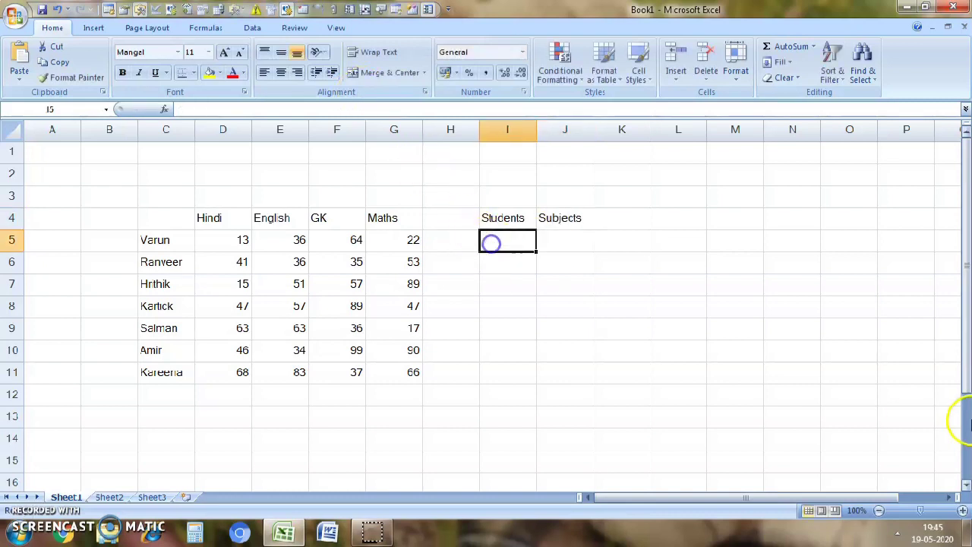
click(254, 29)
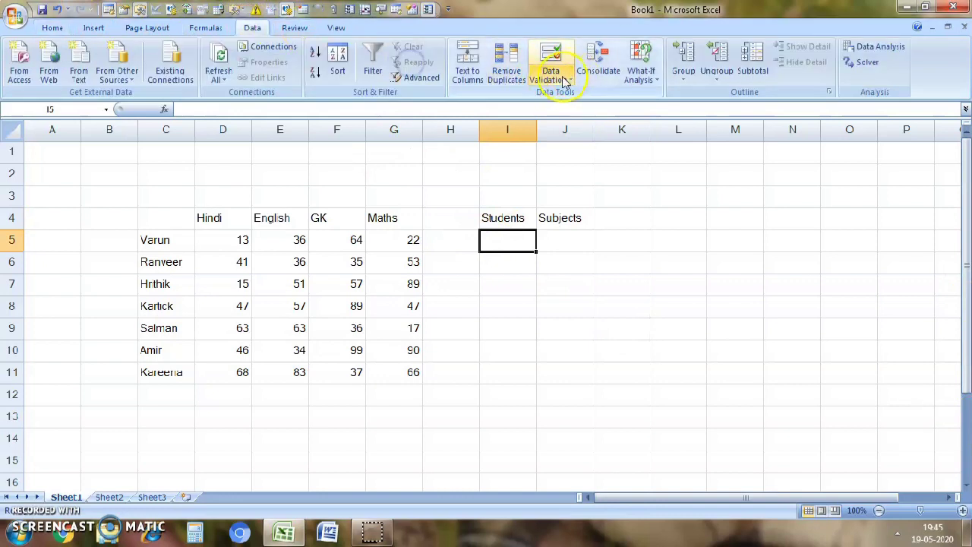
click(552, 76)
click(564, 96)
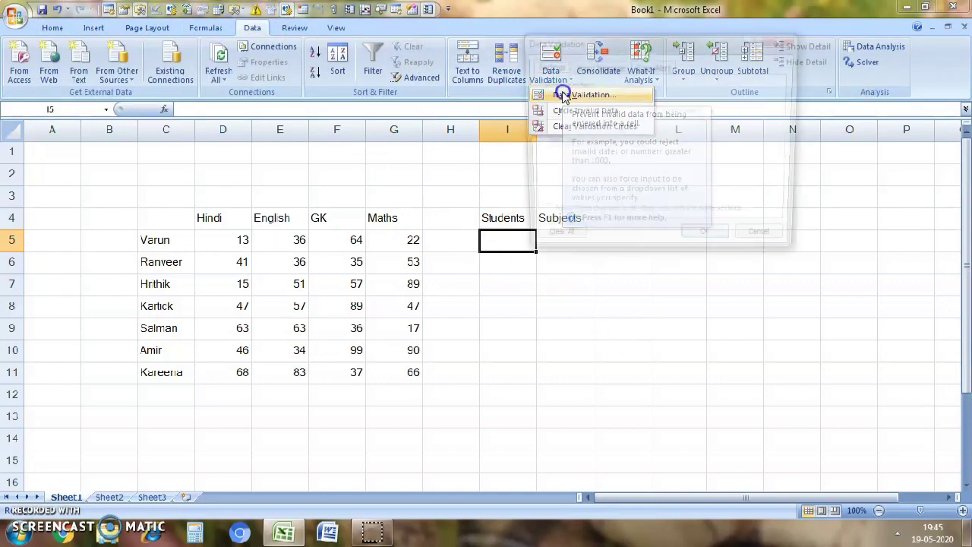
click(636, 112)
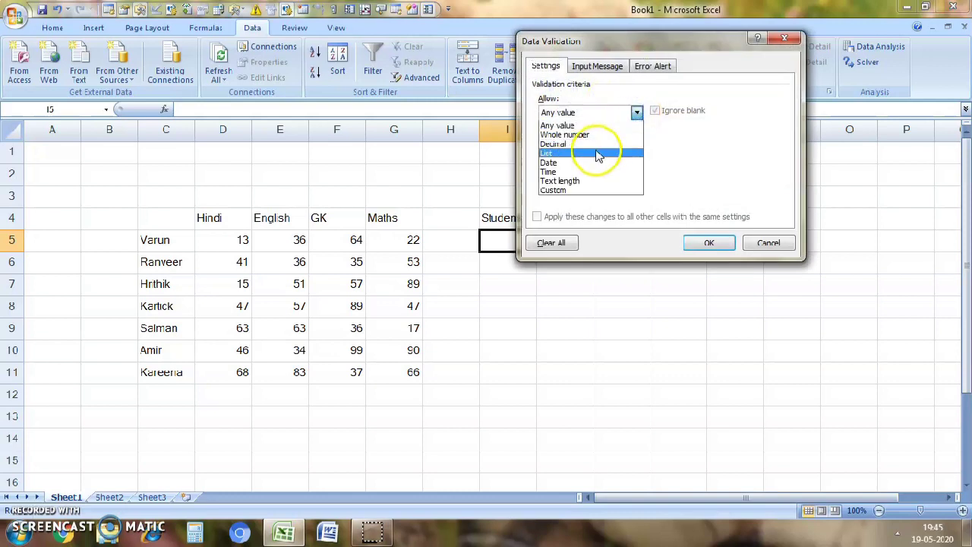
click(594, 153)
click(592, 163)
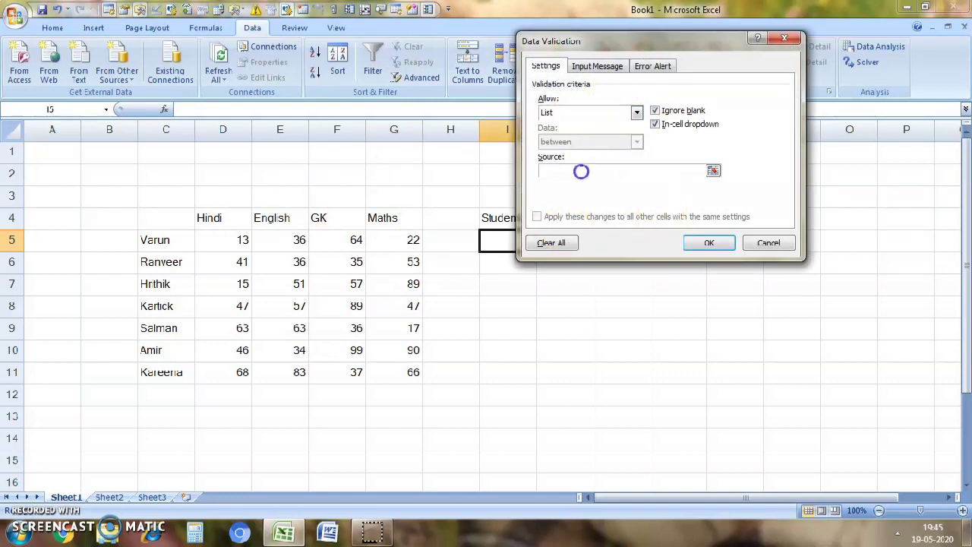
drag(156, 240, 166, 386)
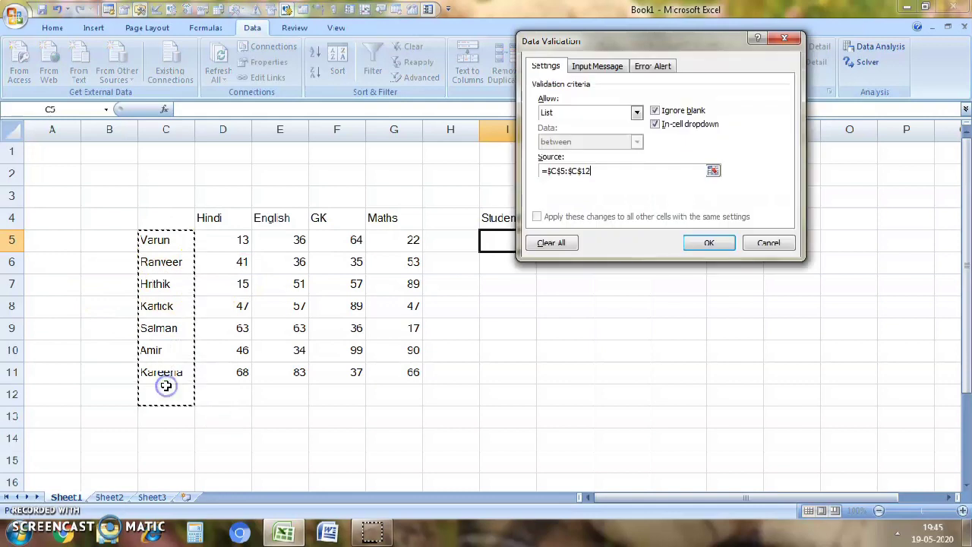
click(733, 243)
click(543, 245)
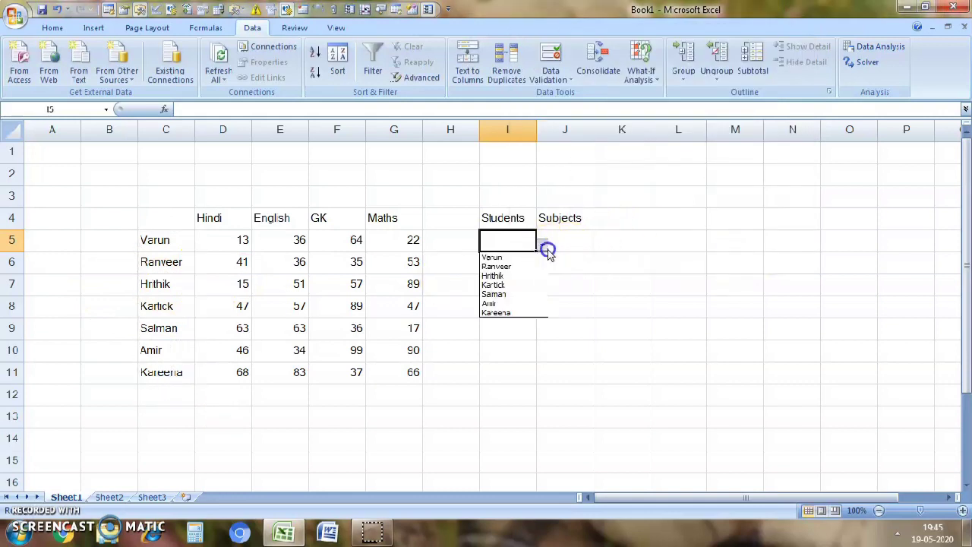
- Add a List data validation to cell J5 sourced from the subject headings D4:G4 and open its drop-down
click(572, 233)
click(572, 233)
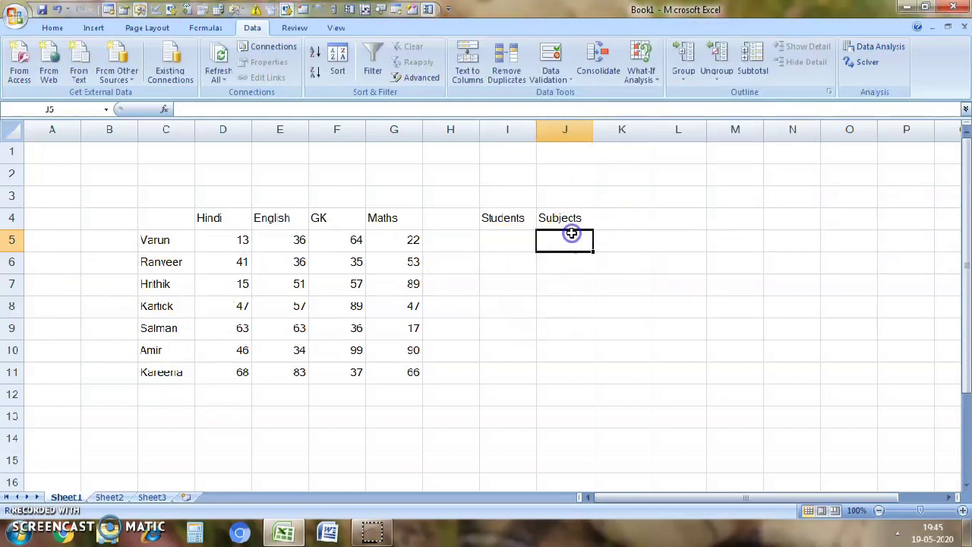
click(552, 76)
click(571, 96)
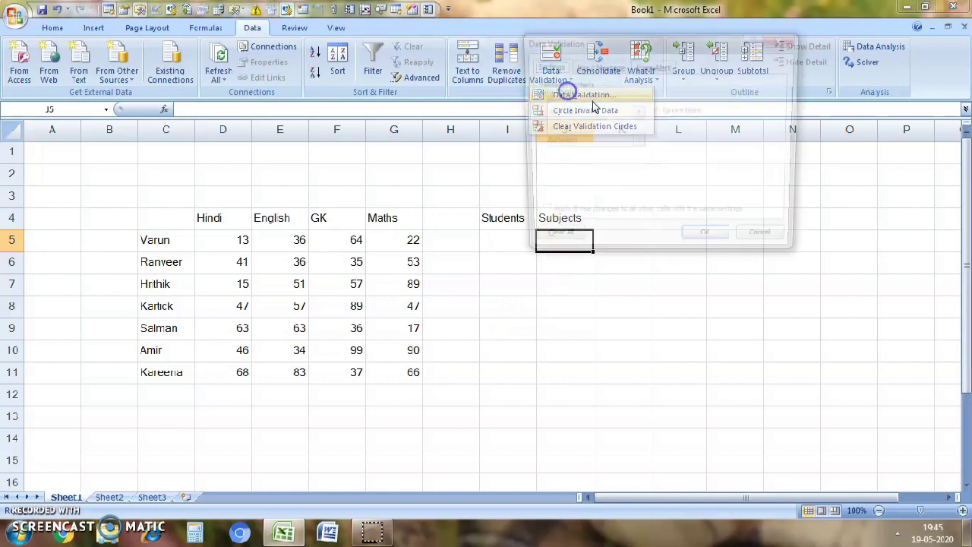
click(638, 112)
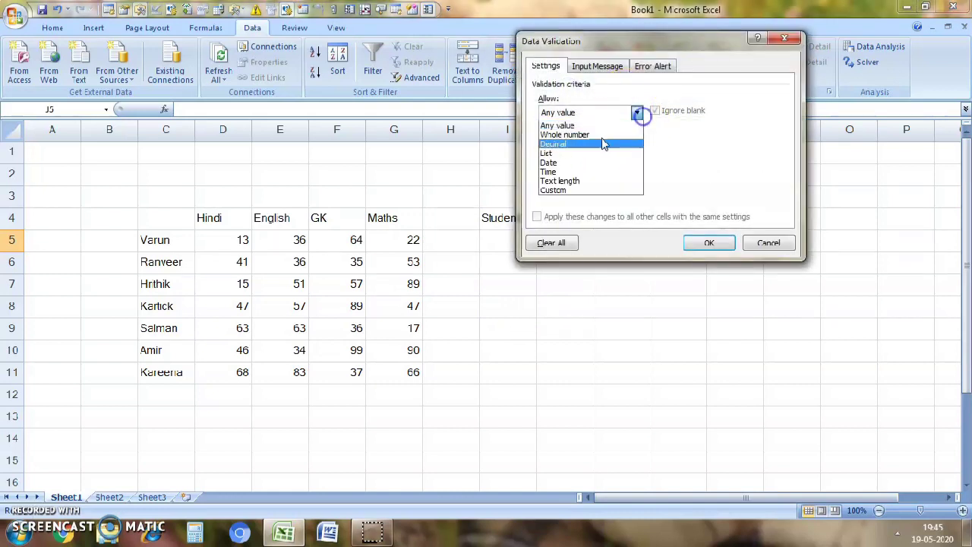
click(562, 153)
click(699, 171)
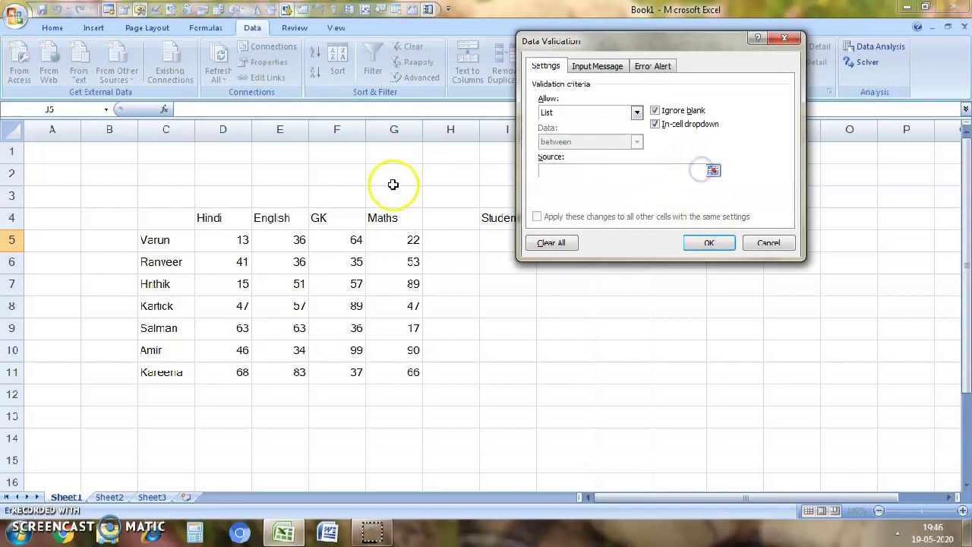
drag(213, 217, 397, 223)
click(700, 243)
click(603, 240)
click(587, 238)
click(600, 247)
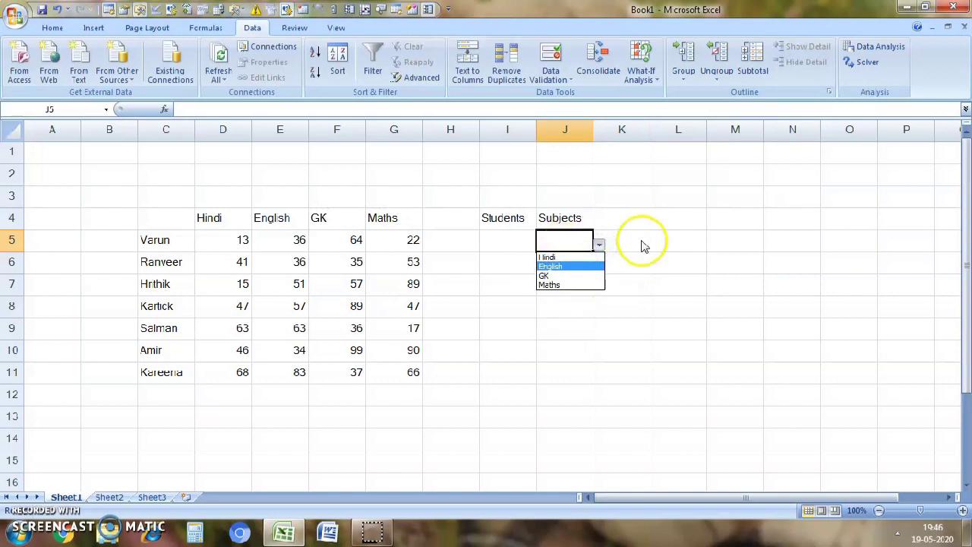
- Widen column K to about five times its width and enter the heading Marks in K4
click(627, 218)
drag(647, 137, 877, 379)
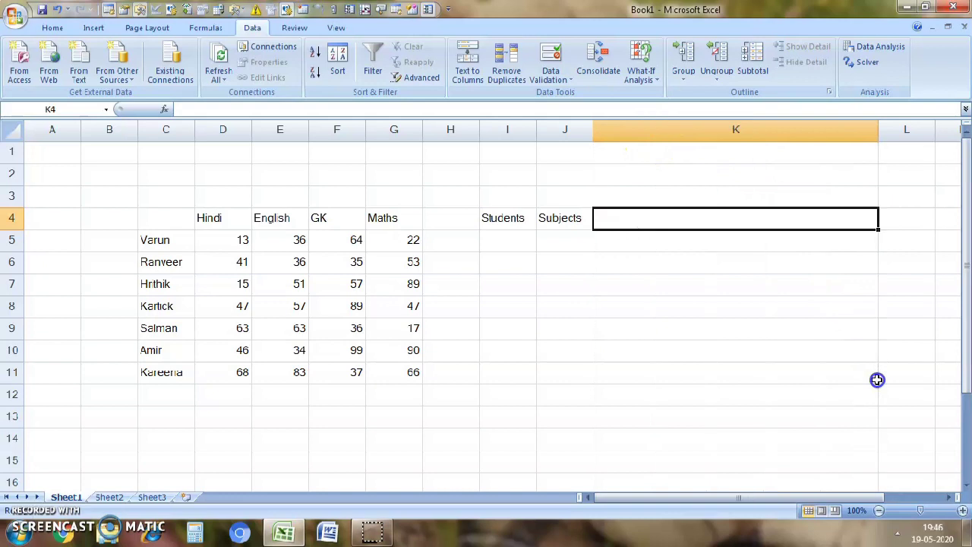
text(Marks)
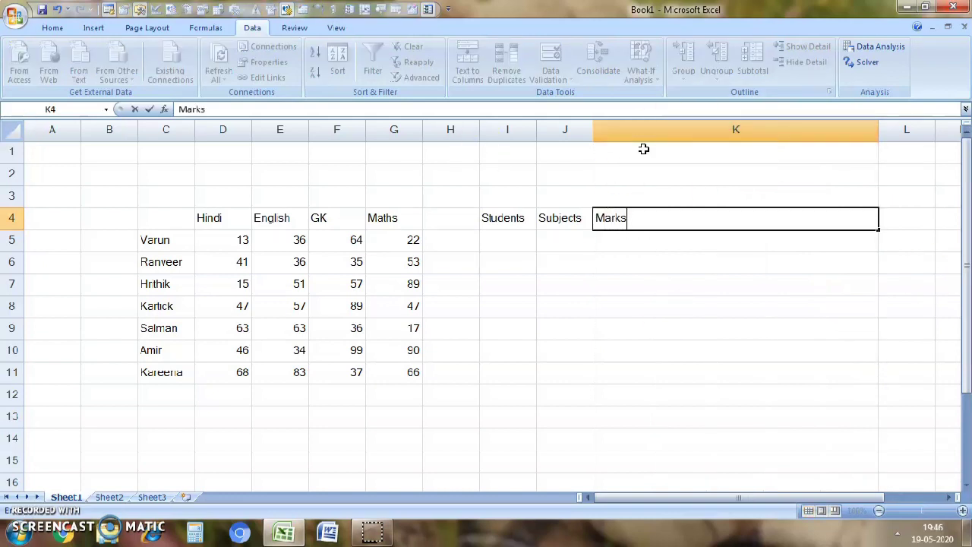
click(593, 287)
scroll(581, 302, down, 2)
scroll(576, 279, up, 2)
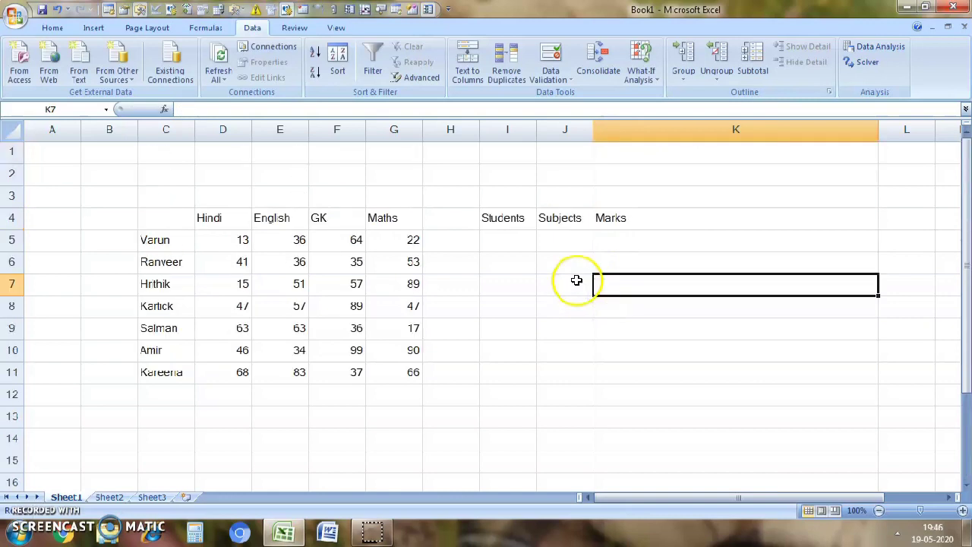
click(605, 241)
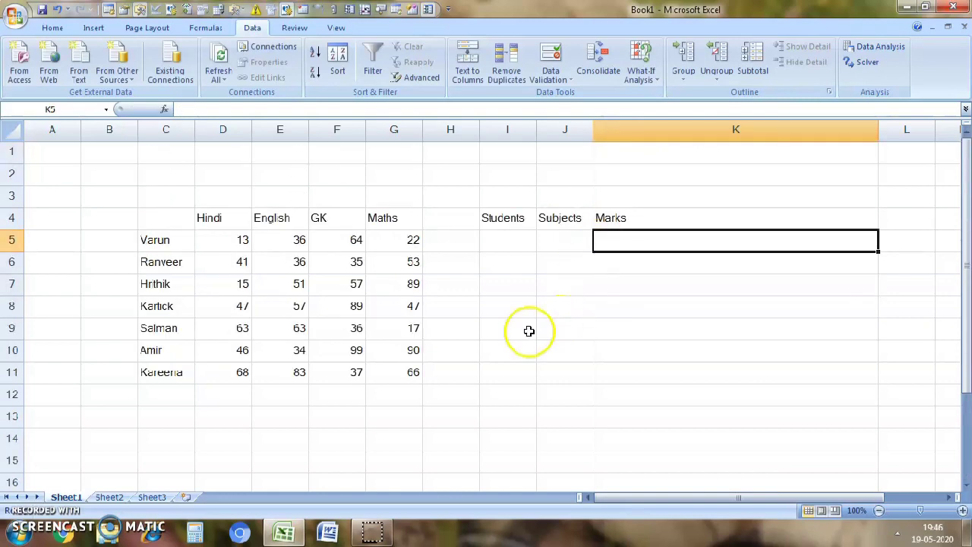
click(498, 351)
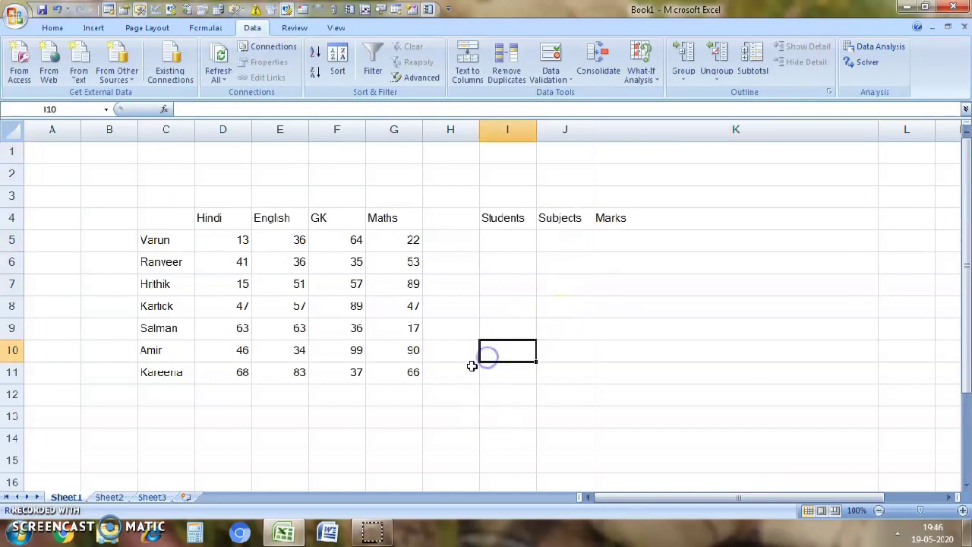
click(471, 366)
click(495, 376)
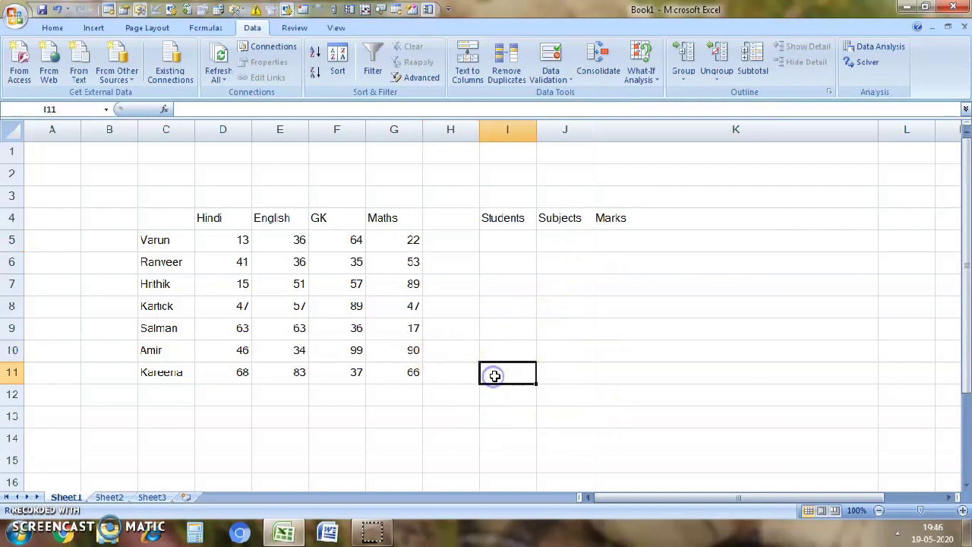
scroll(494, 375, down, 2)
scroll(292, 319, up, 2)
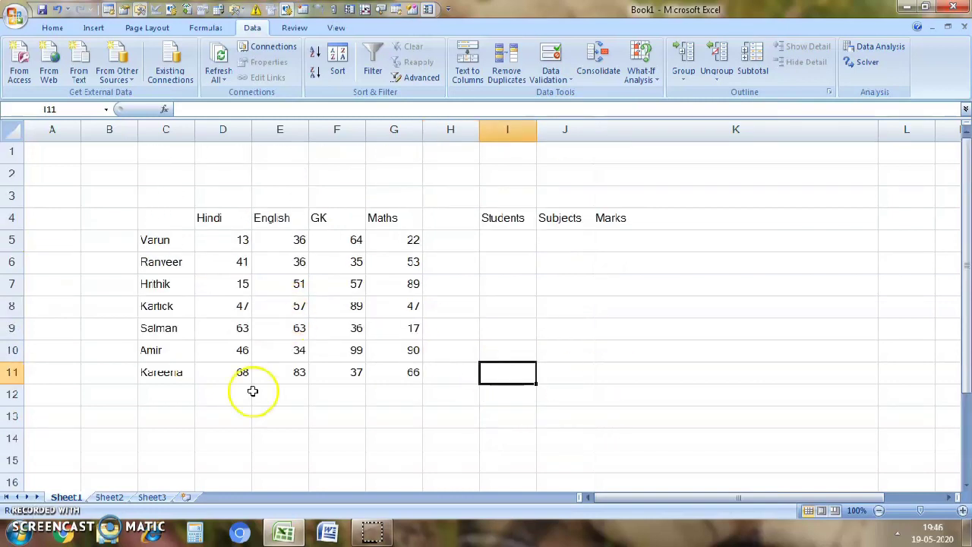
- Enter the formula =INDEX(C4:G11,3,3) in cell D14 and review it
right_click(250, 434)
click(495, 445)
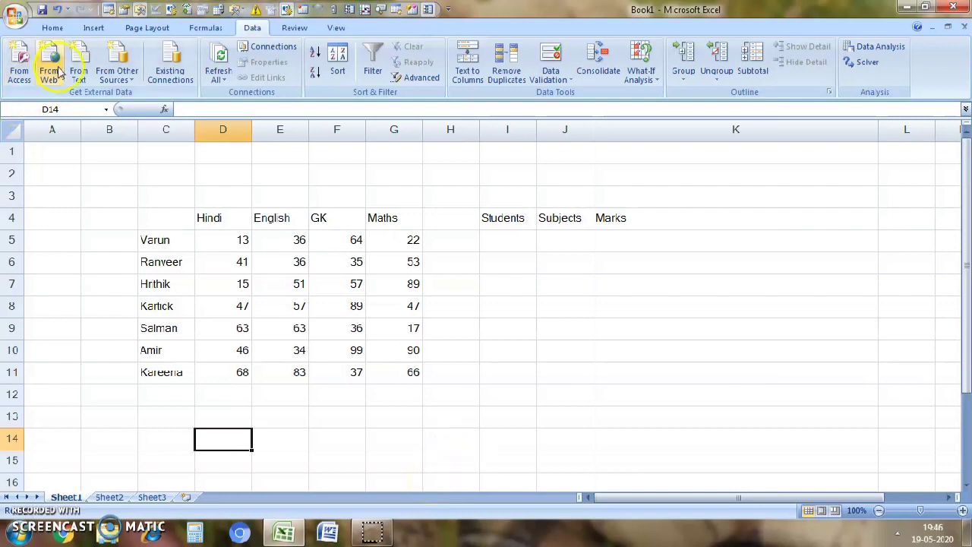
click(53, 28)
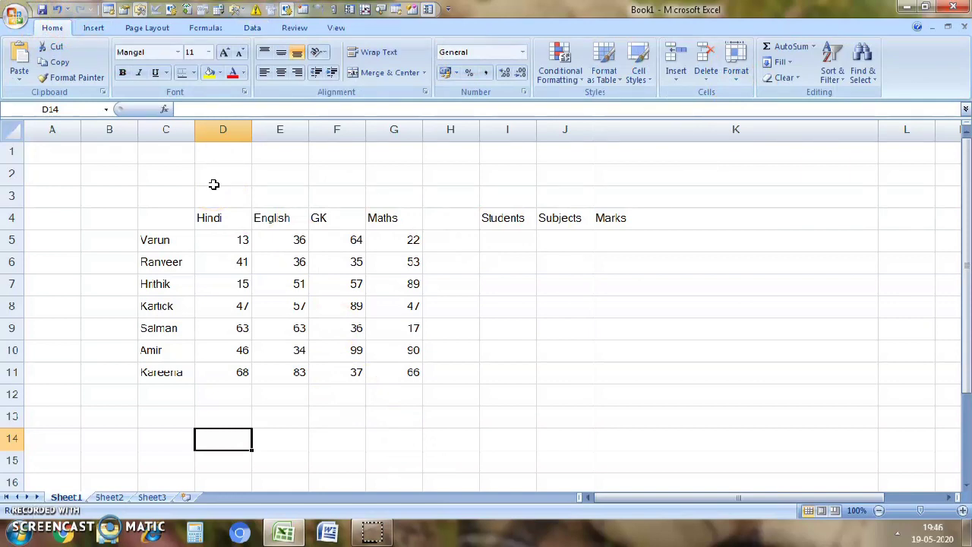
text(=in)
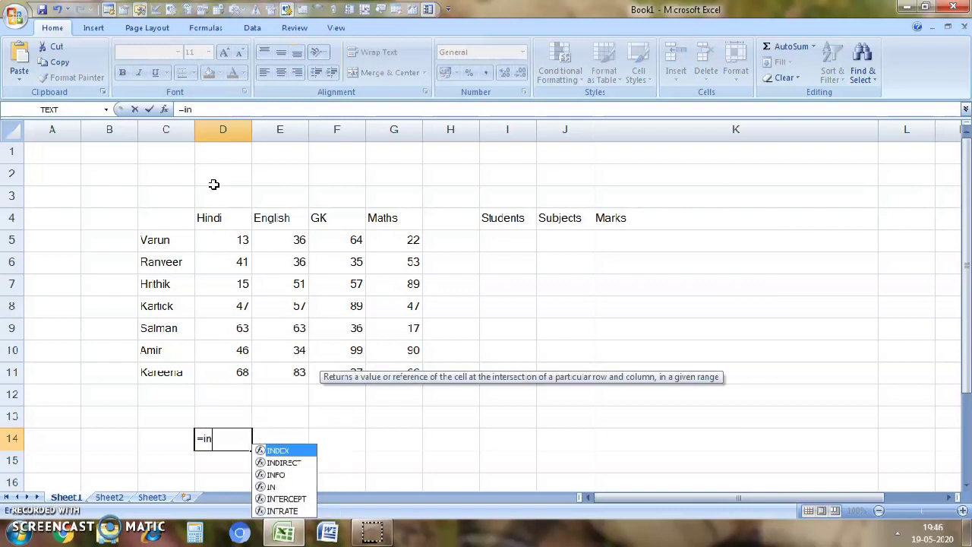
key(Tab)
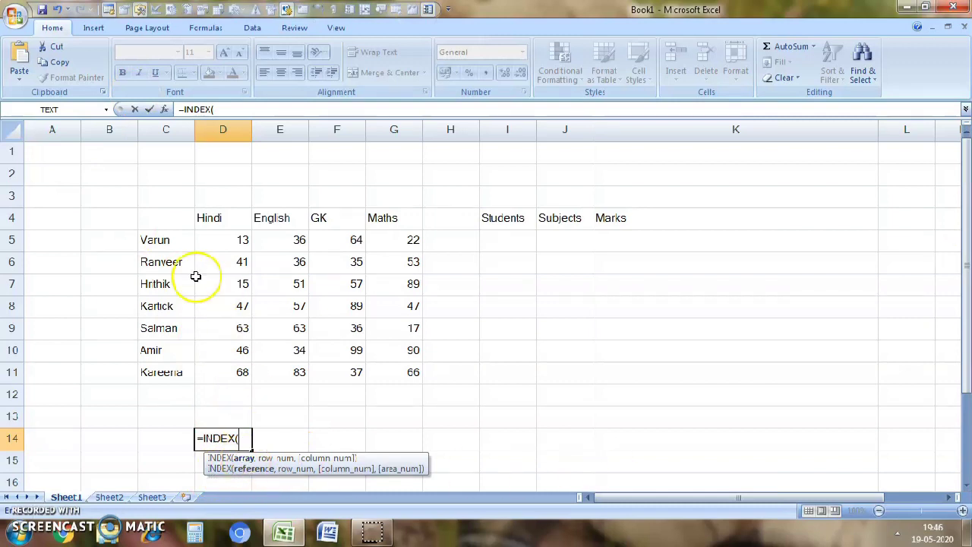
drag(145, 223, 407, 377)
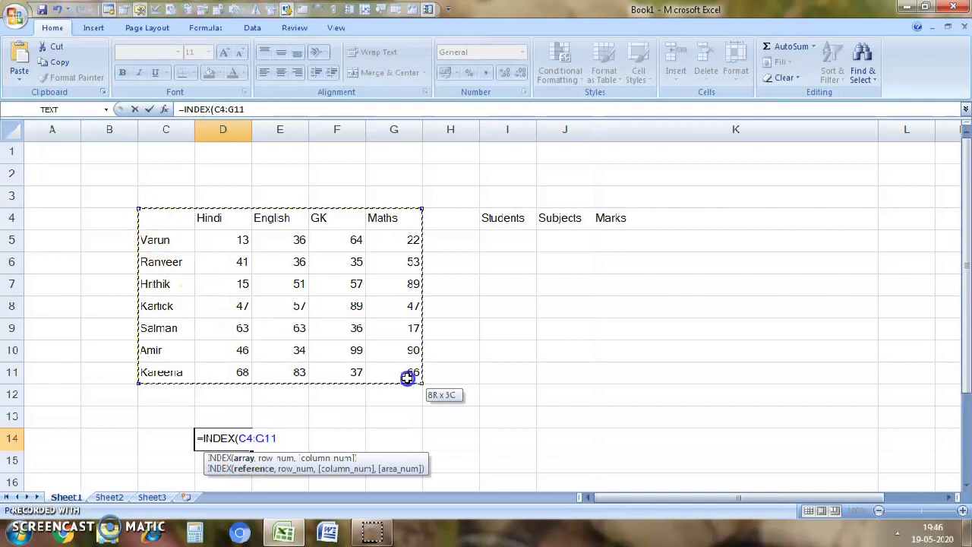
text(,)
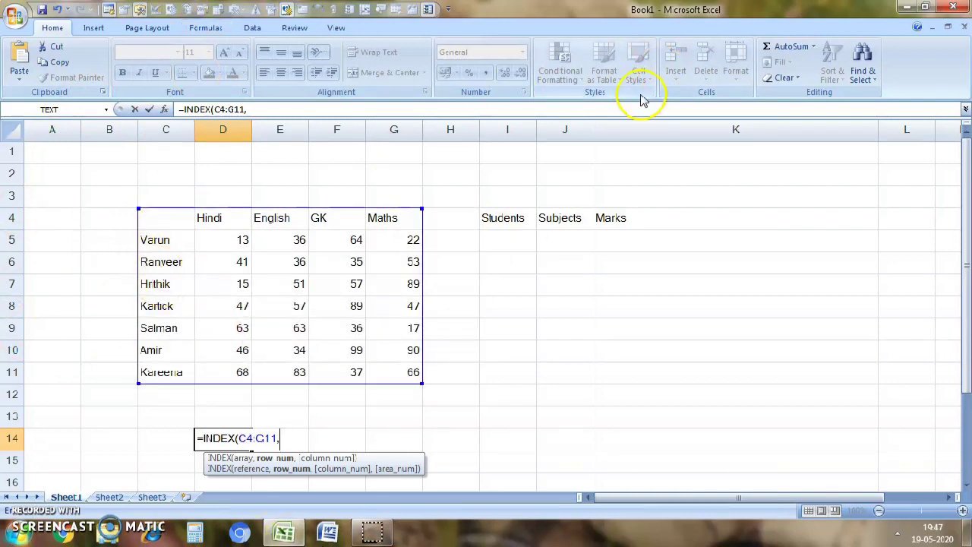
text(,3)
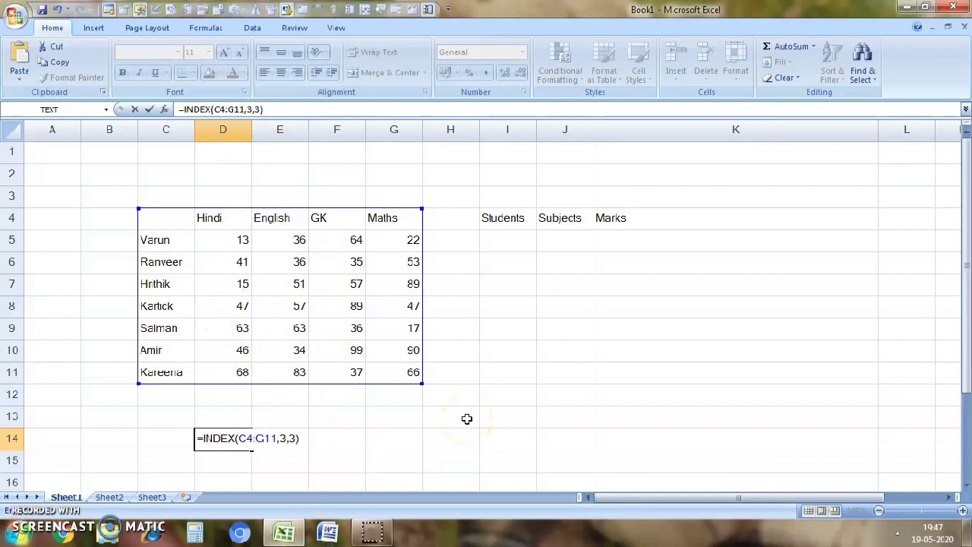
key(Return)
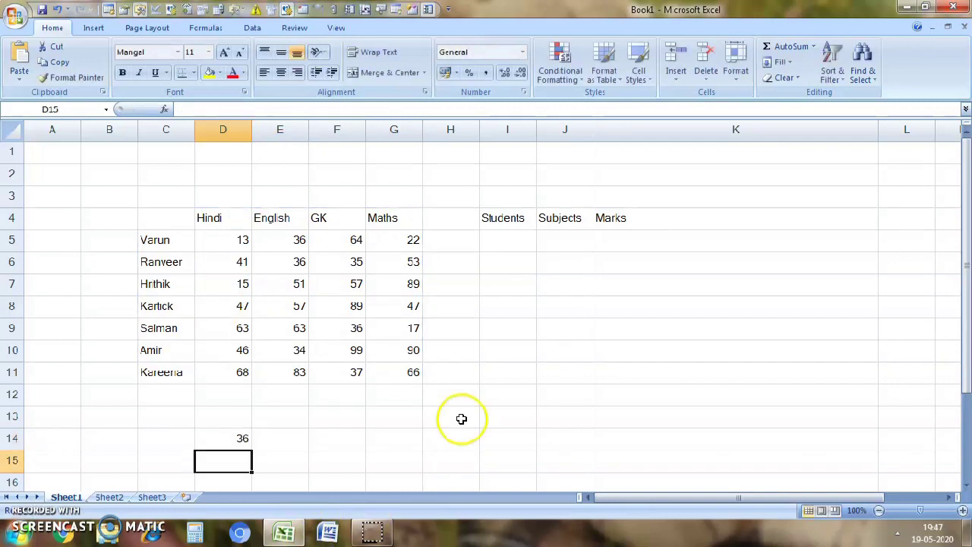
click(231, 439)
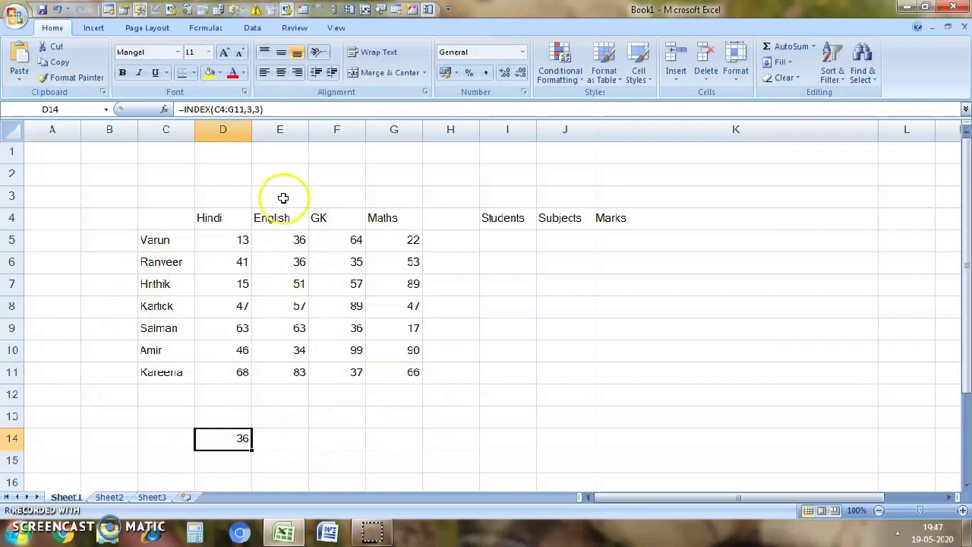
click(280, 477)
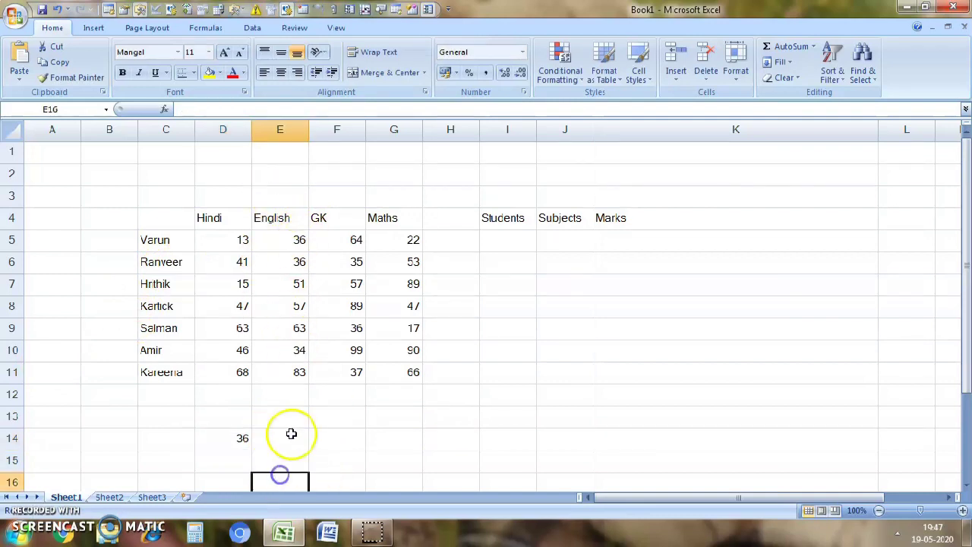
click(278, 453)
click(283, 438)
scroll(281, 440, down, 1)
scroll(282, 440, up, 1)
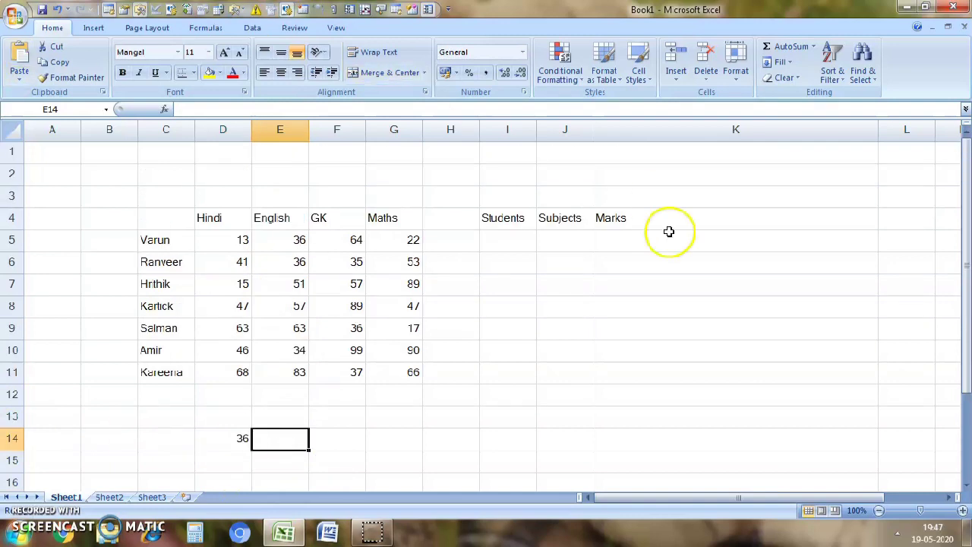
text(=mat)
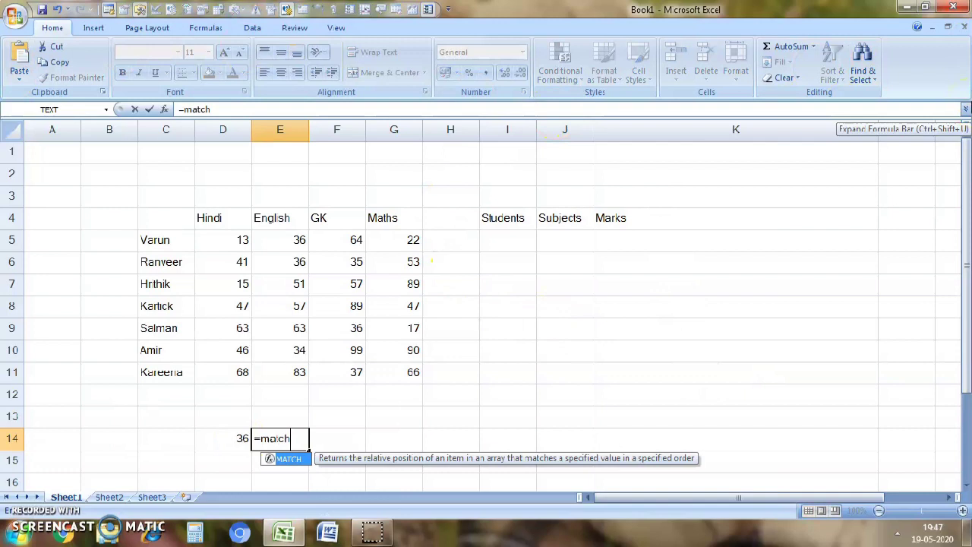
text(ch)
key(Tab)
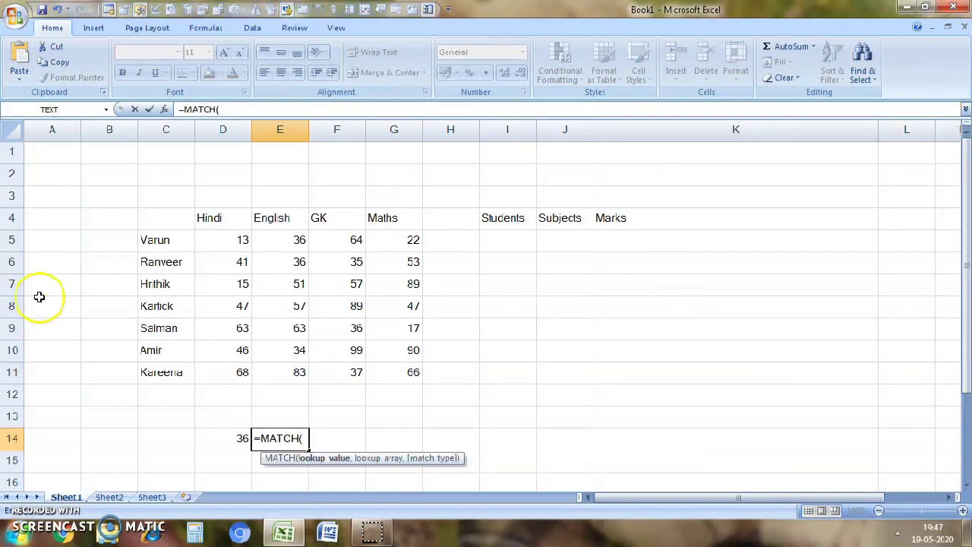
click(505, 240)
key(BackSpace)
key(BackSpace)
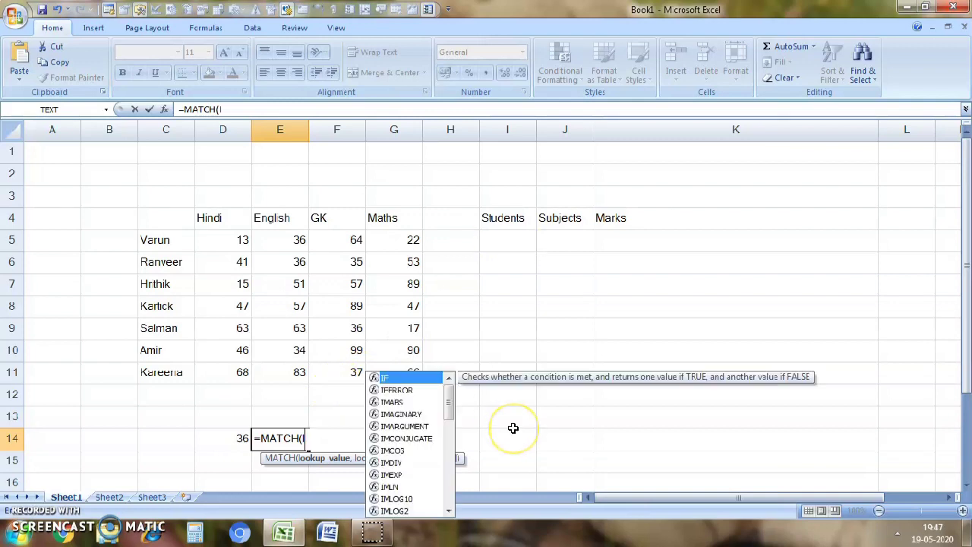
key(Escape)
click(514, 428)
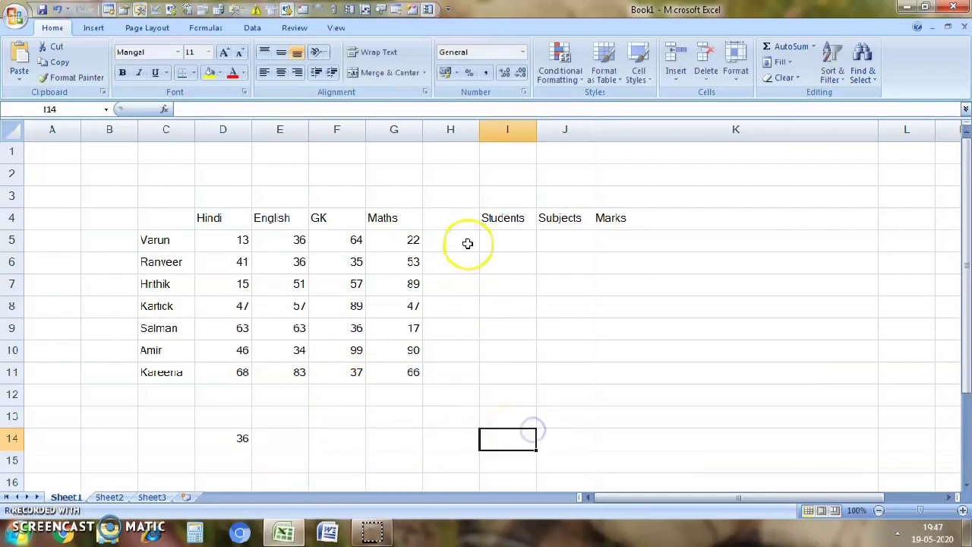
- Choose the third student from the drop-down list in I5 and Hindi from the subject list in J5
click(519, 247)
click(542, 244)
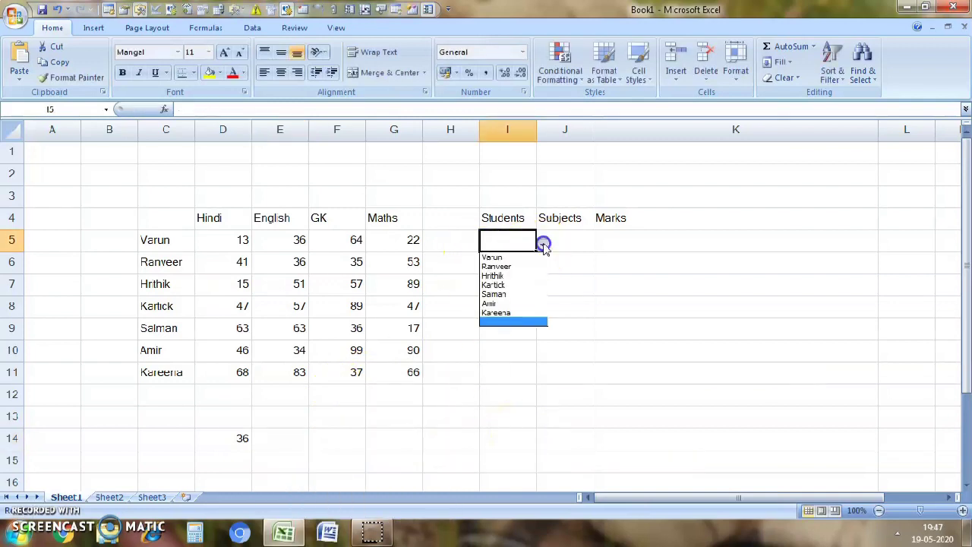
click(528, 284)
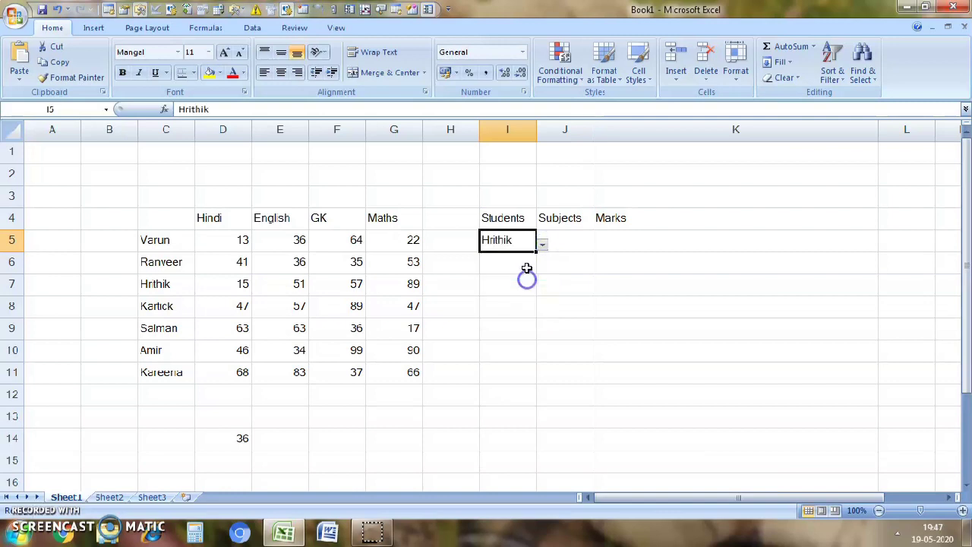
click(584, 240)
click(599, 244)
click(547, 258)
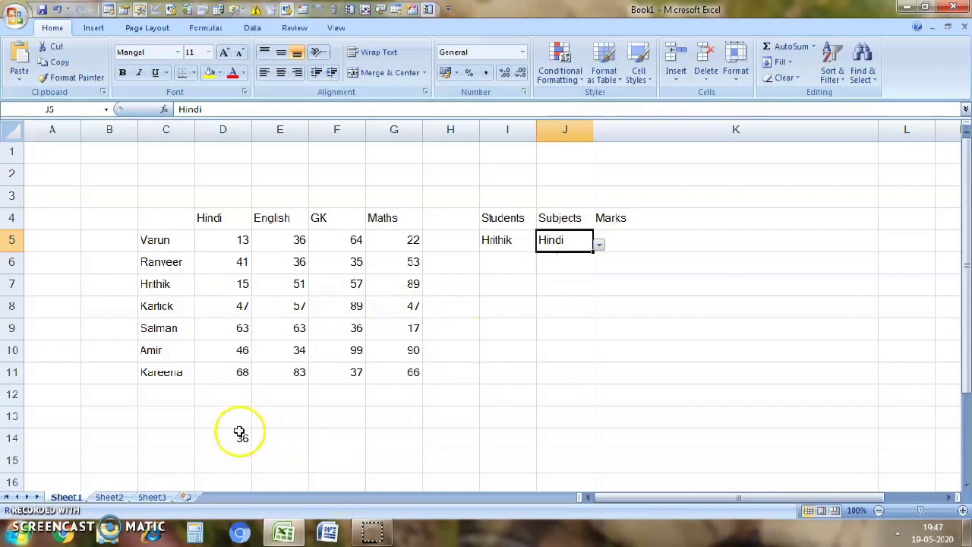
- Enter the formula =MATCH(I5,C4:C11,0) in cell E14 to find the selected student's position in the name column
click(278, 419)
click(289, 439)
text(=)
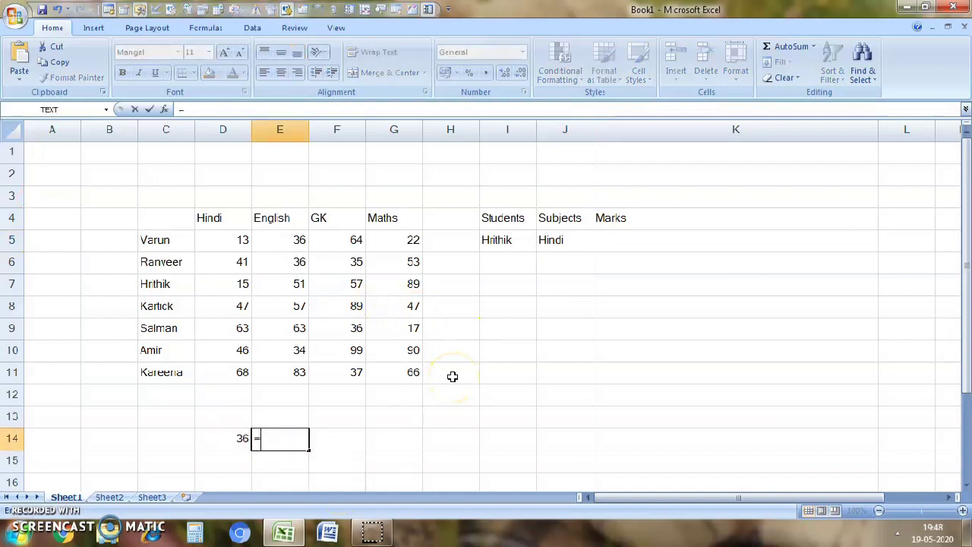
text(mat)
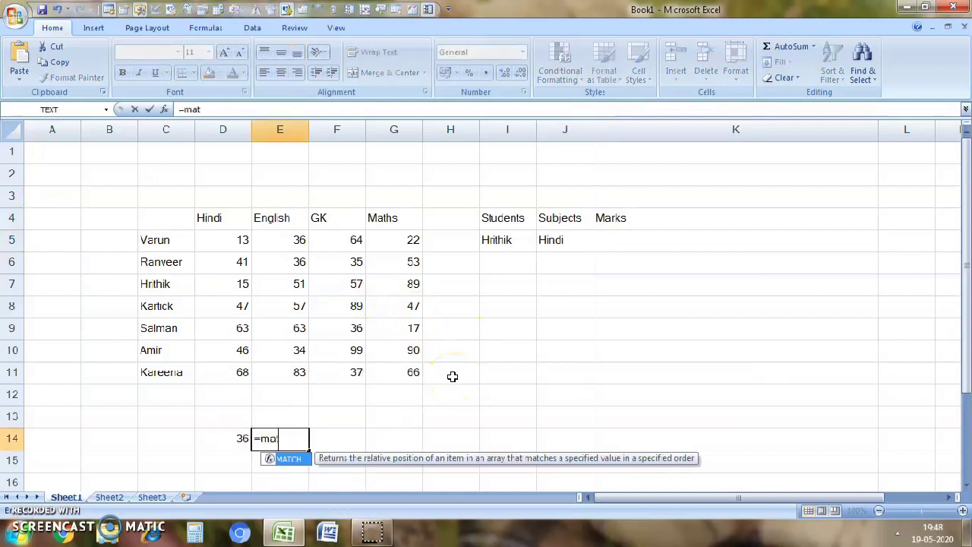
text(c)
key(Tab)
click(342, 459)
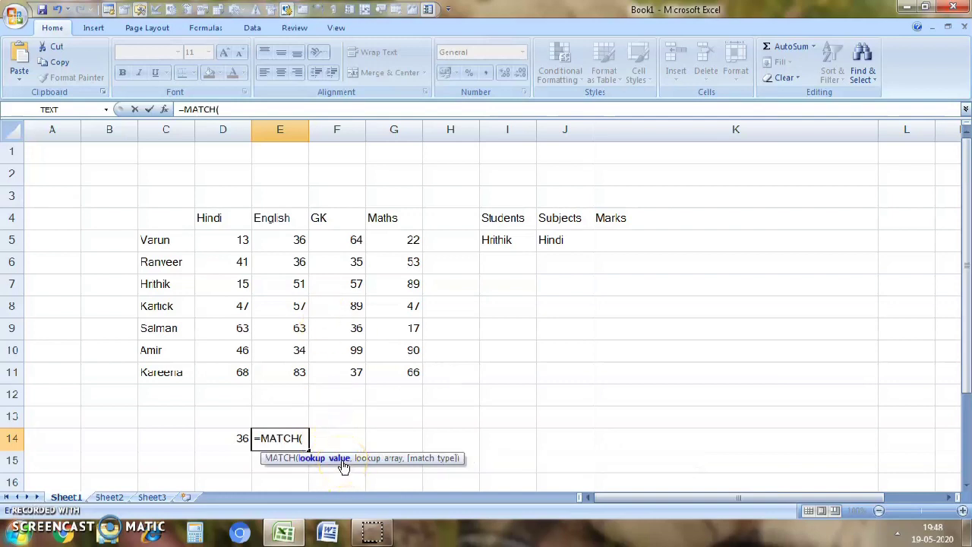
click(513, 245)
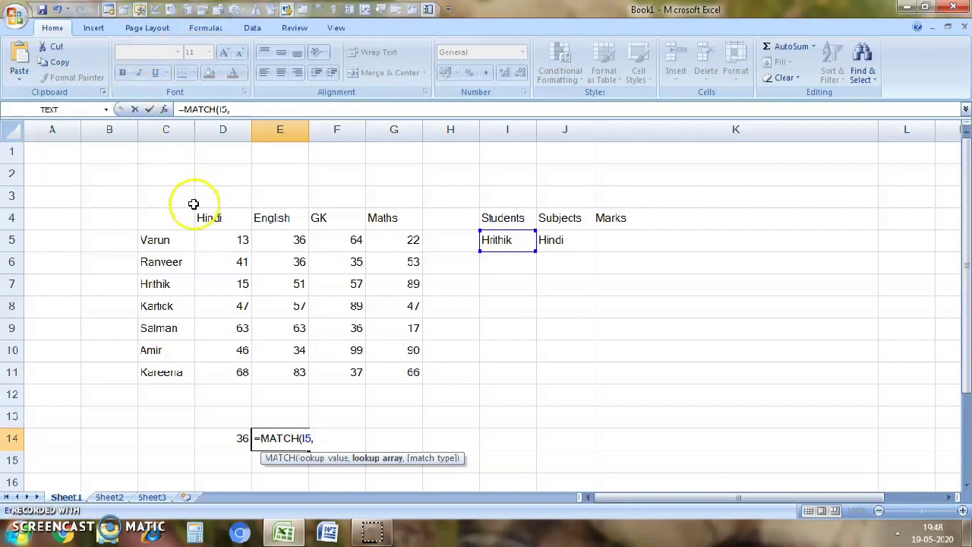
drag(161, 226, 169, 375)
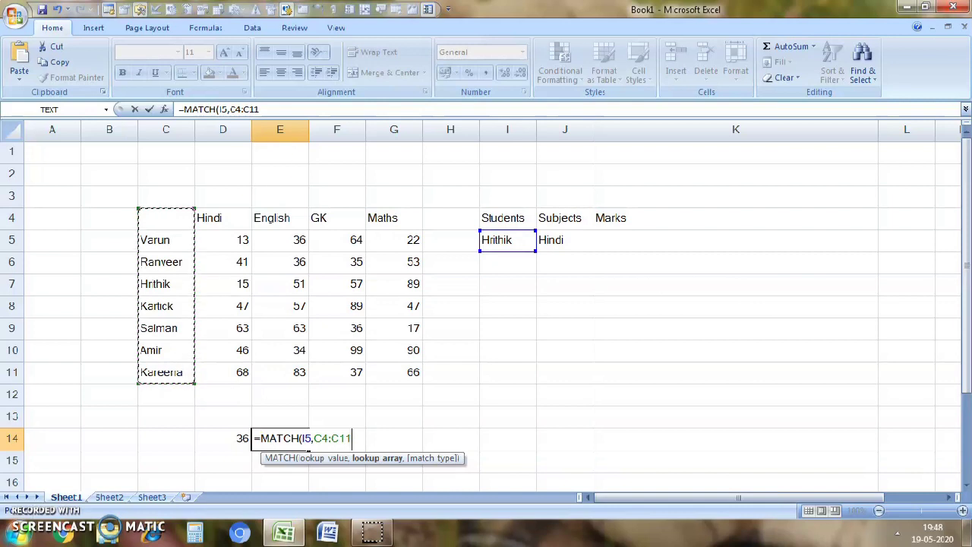
text(,)
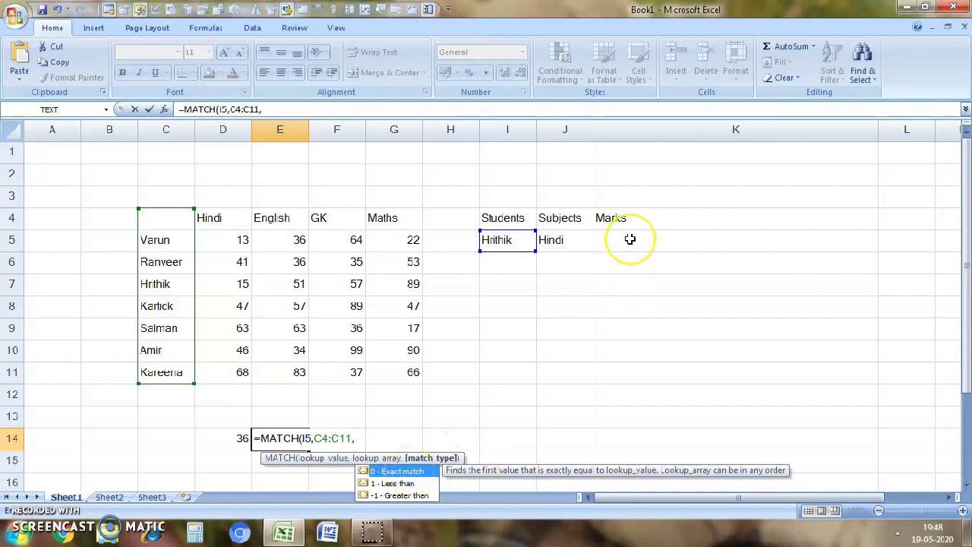
double_click(396, 471)
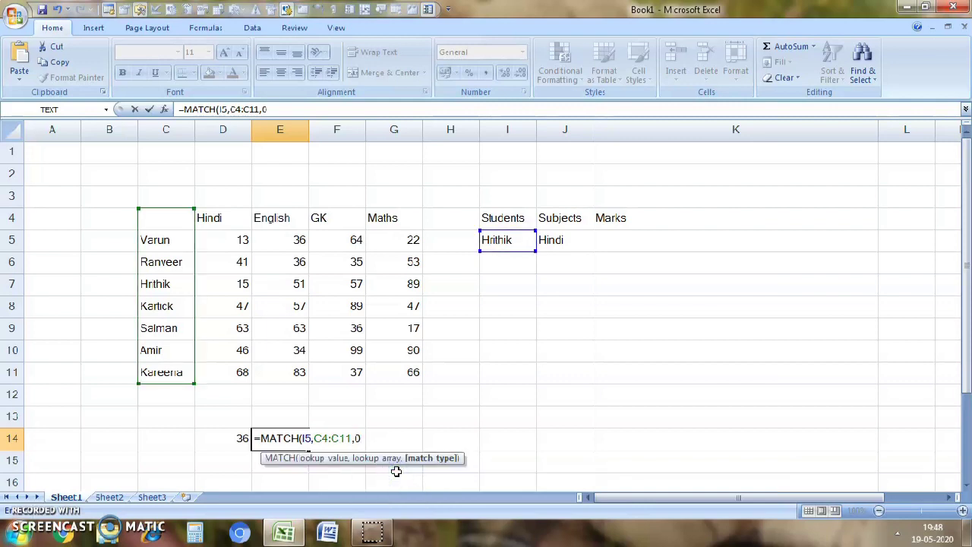
key(Return)
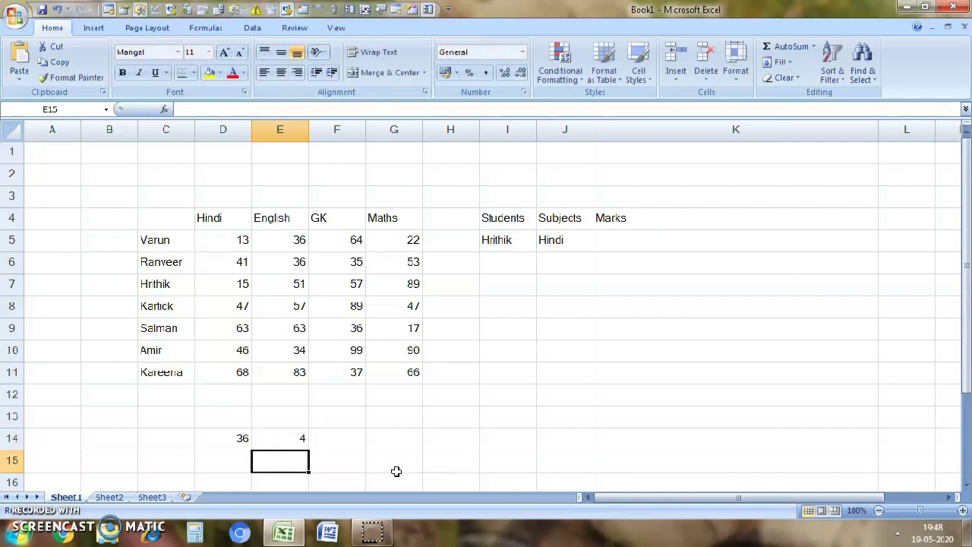
- Check the MATCH result in E14 by counting down the cells from C4 to the selected student's name in C7
click(276, 444)
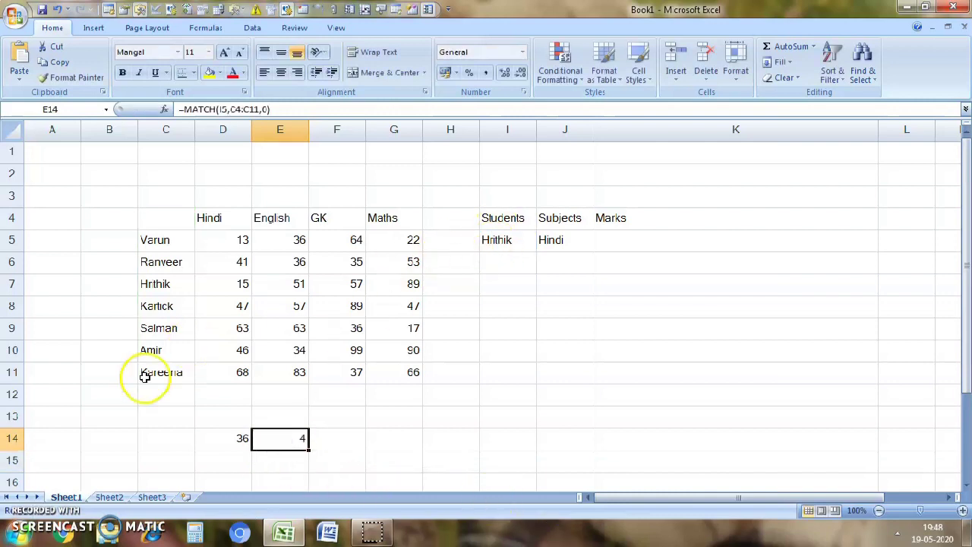
click(165, 218)
click(165, 238)
click(178, 265)
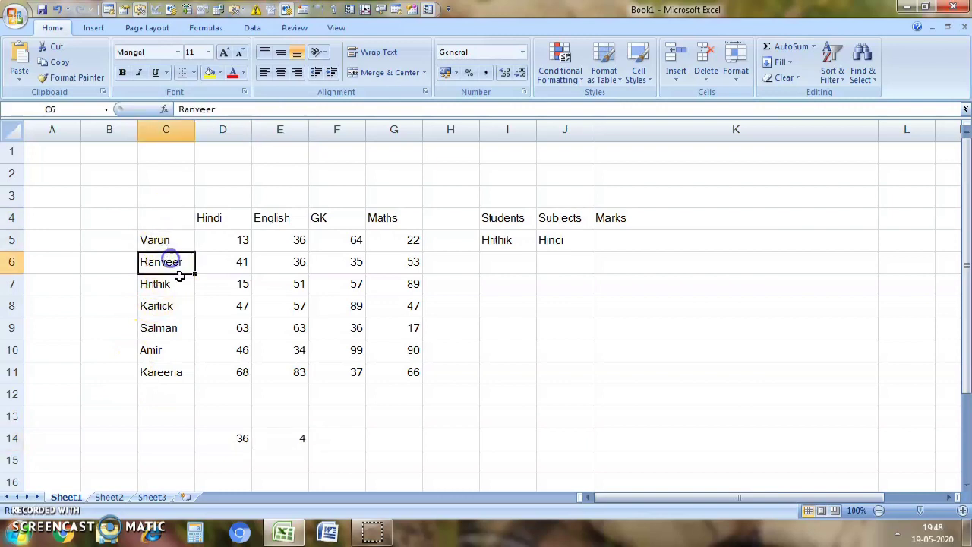
click(183, 282)
click(338, 444)
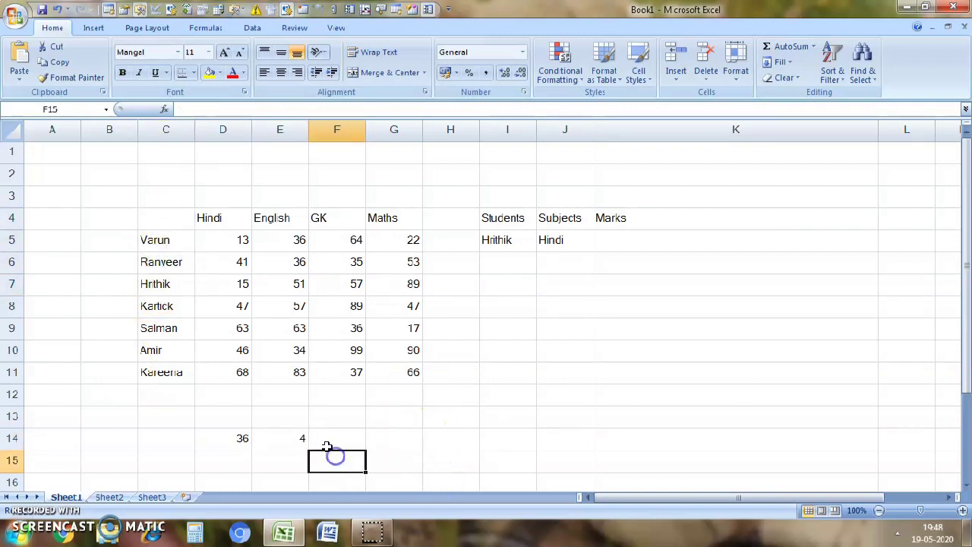
click(286, 437)
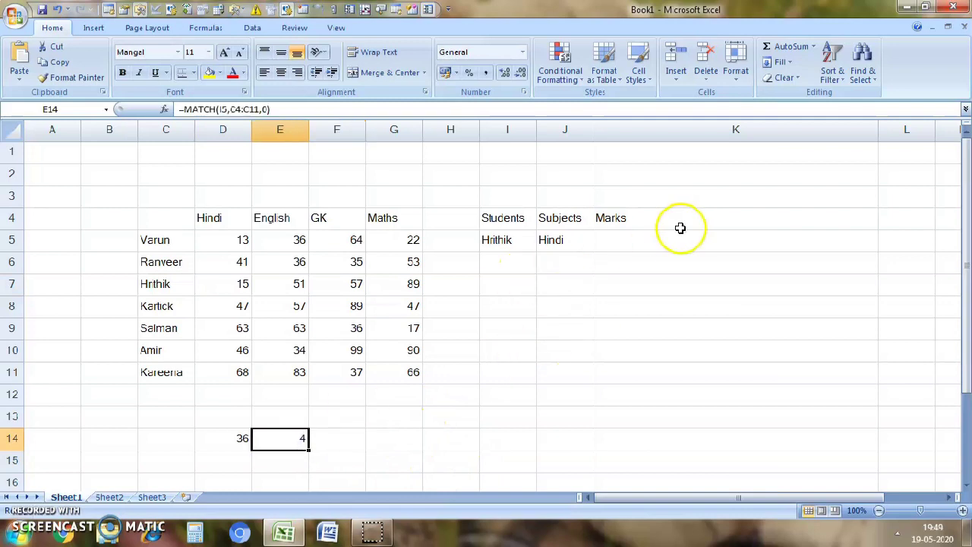
- Start an INDEX formula in cell K5 with the marks table C4:G11 as its array
click(623, 251)
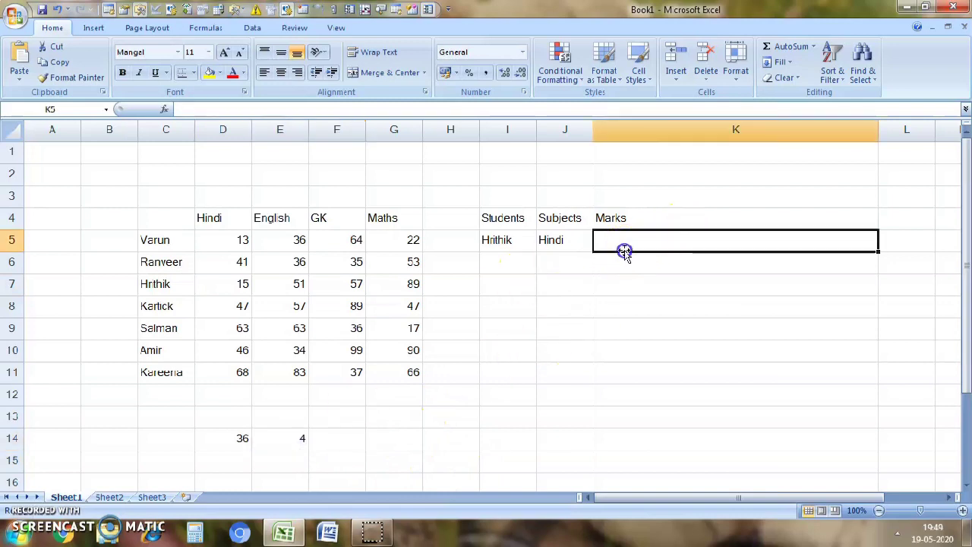
click(579, 207)
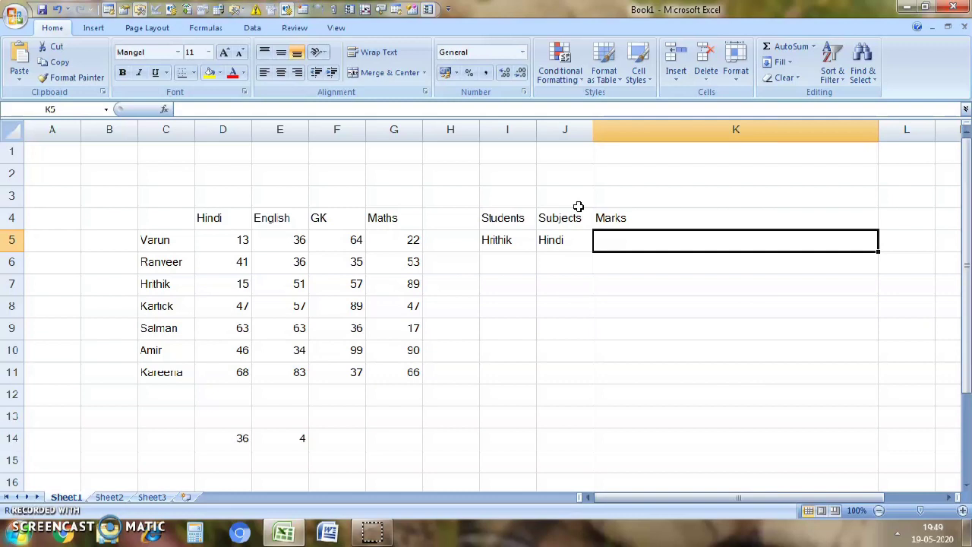
text(=inde)
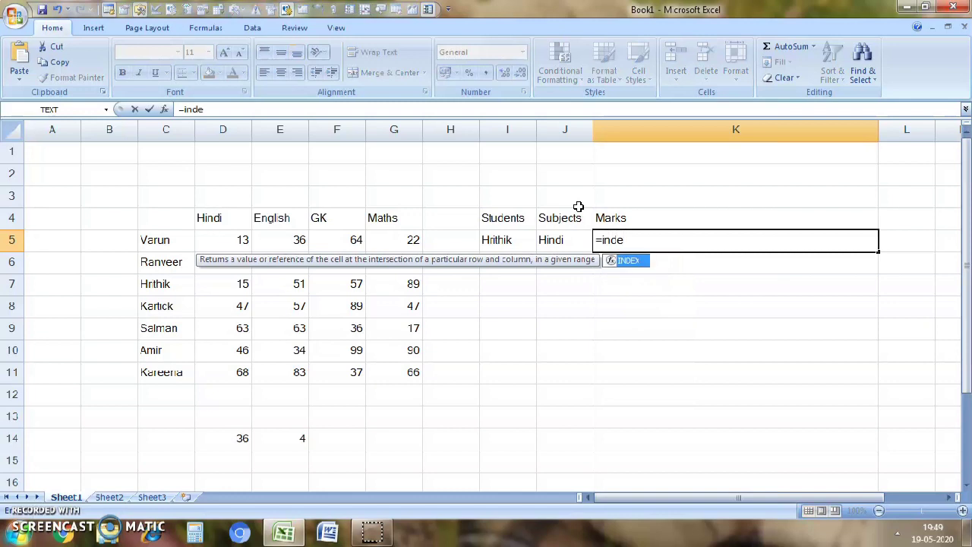
key(Tab)
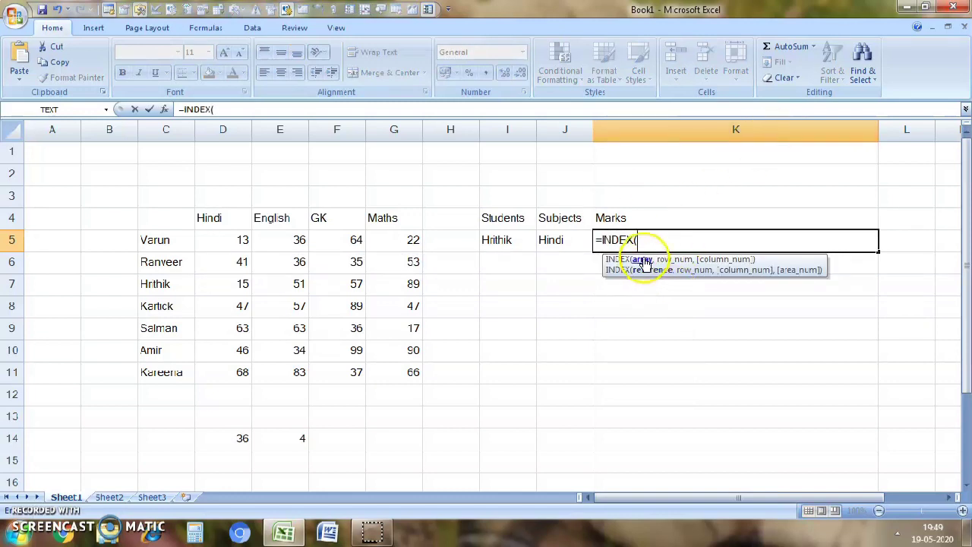
drag(159, 218, 395, 375)
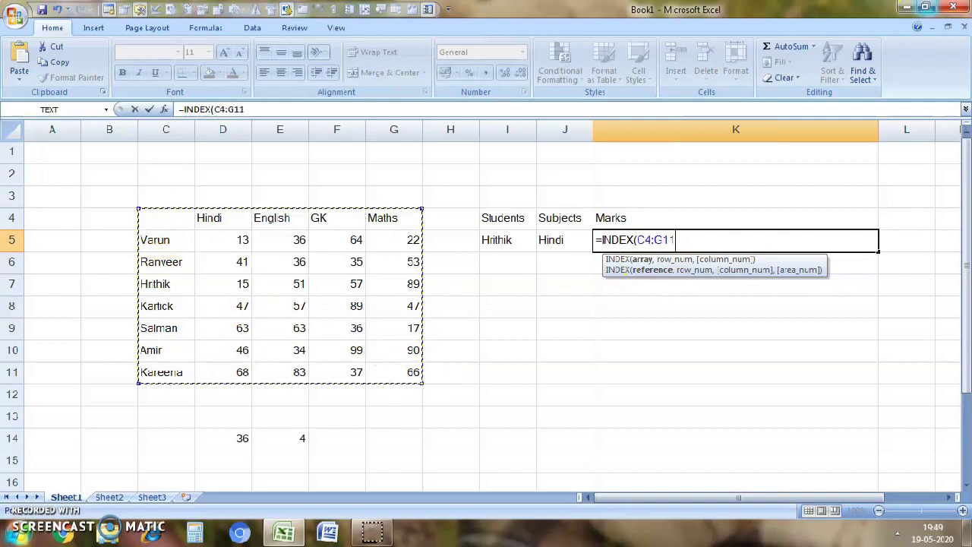
text(,)
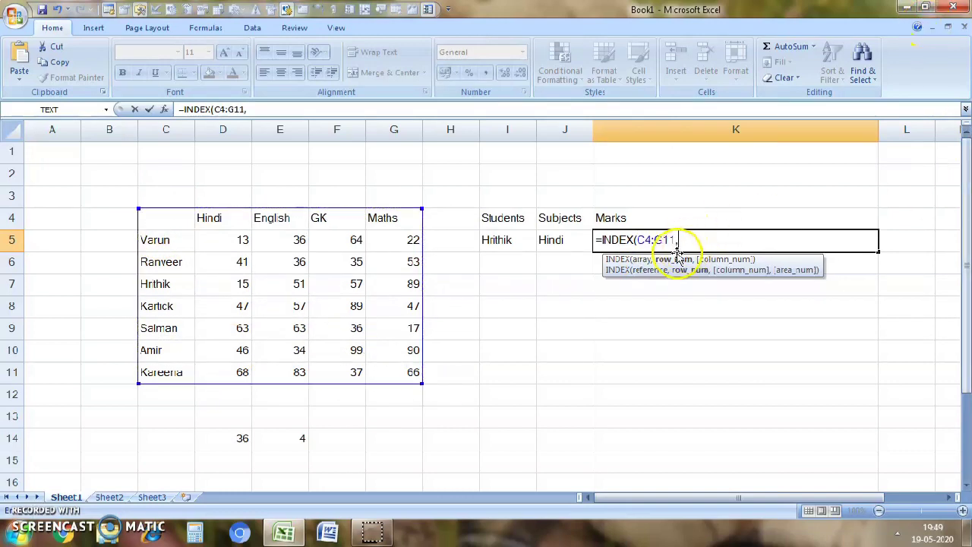
text(ma)
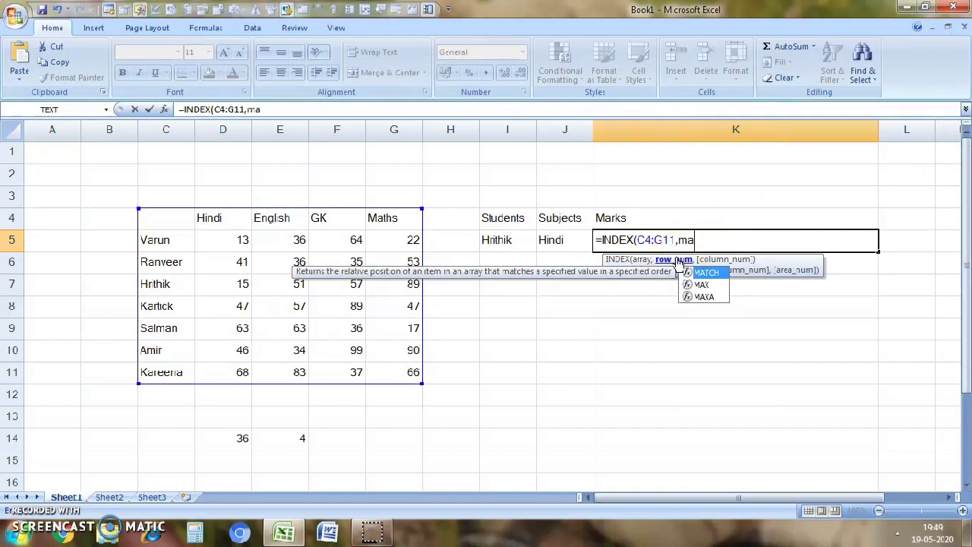
- Add MATCH(I5,C4:C11,0) as the row number argument of the INDEX formula in K5
key(Tab)
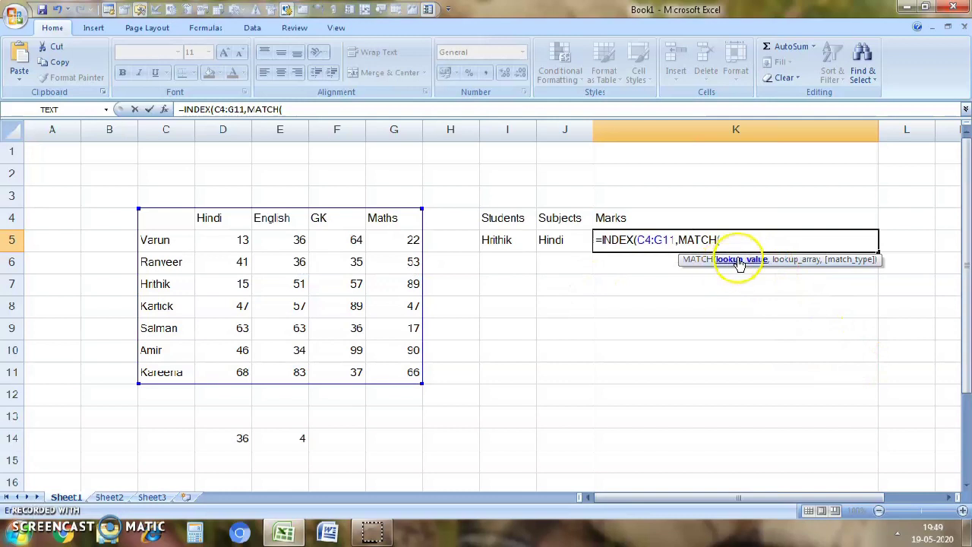
click(498, 243)
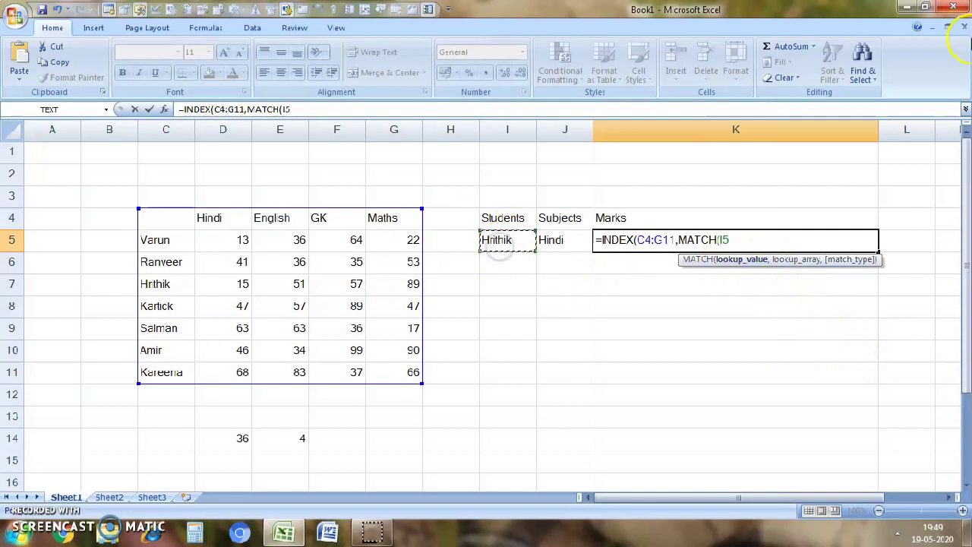
text(,)
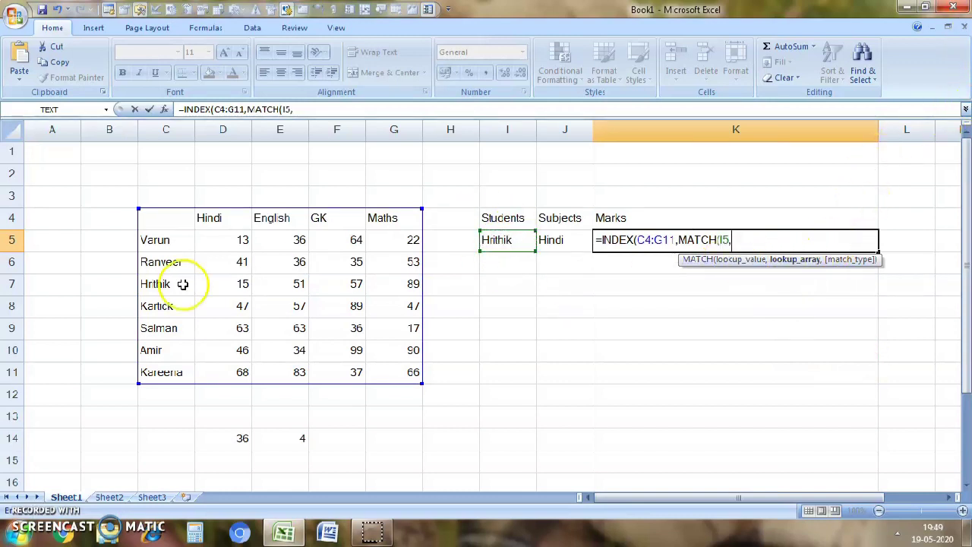
drag(140, 220, 169, 366)
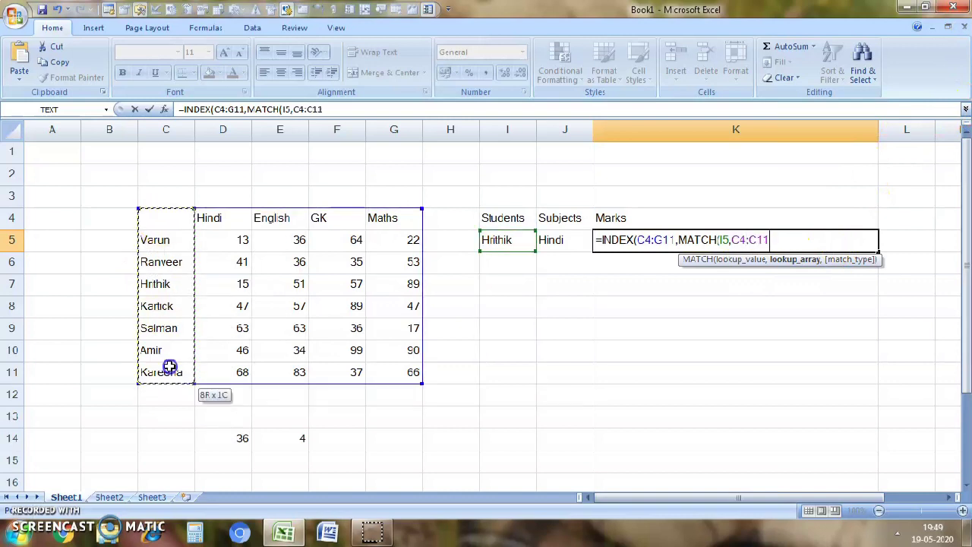
text(,)
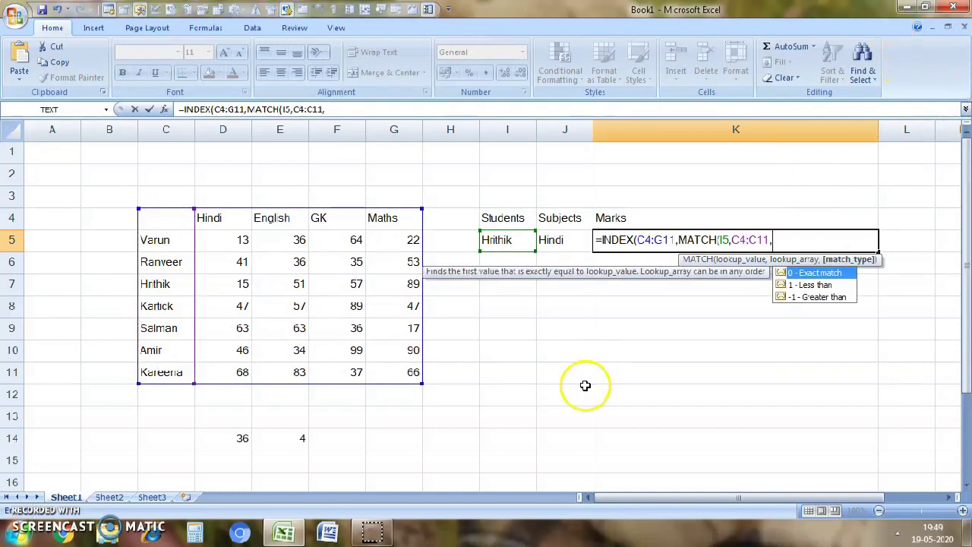
click(806, 275)
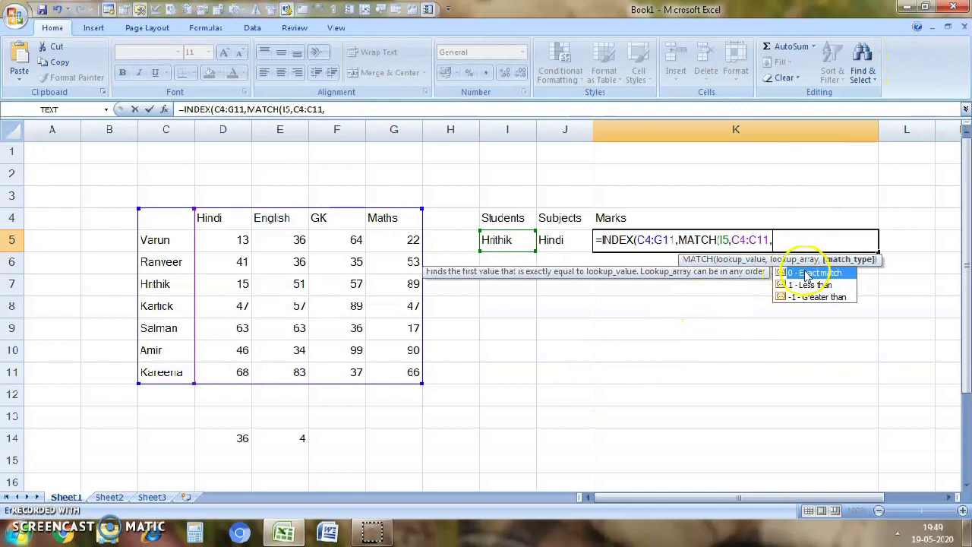
click(806, 275)
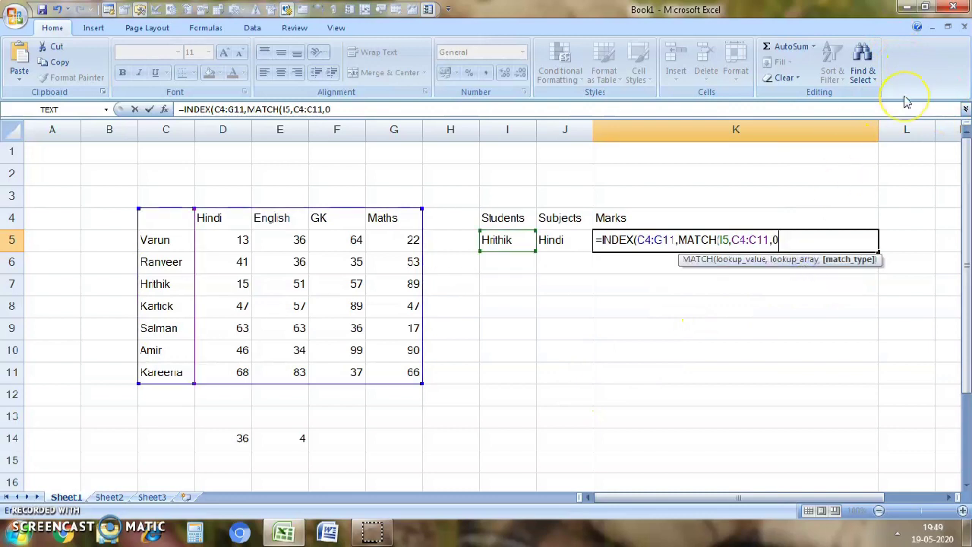
text(),)
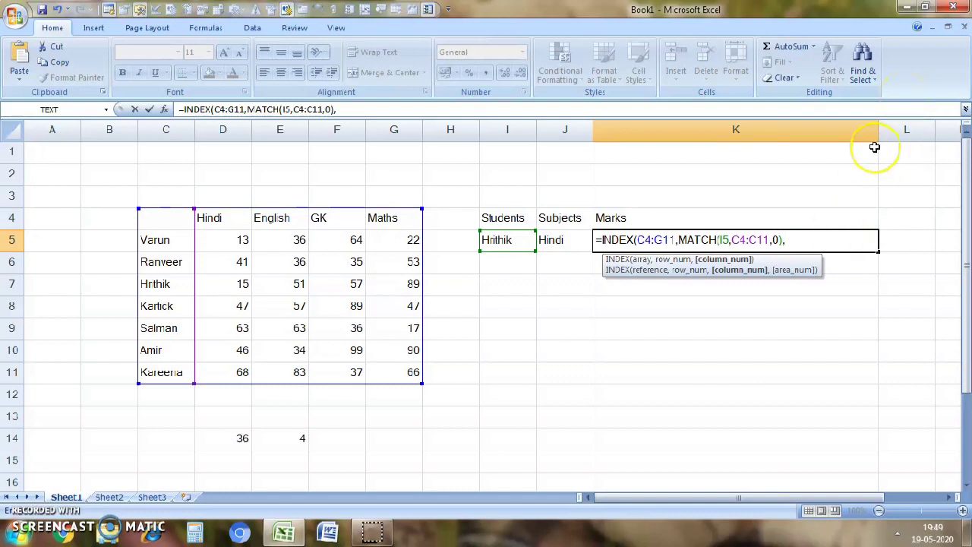
text(ma)
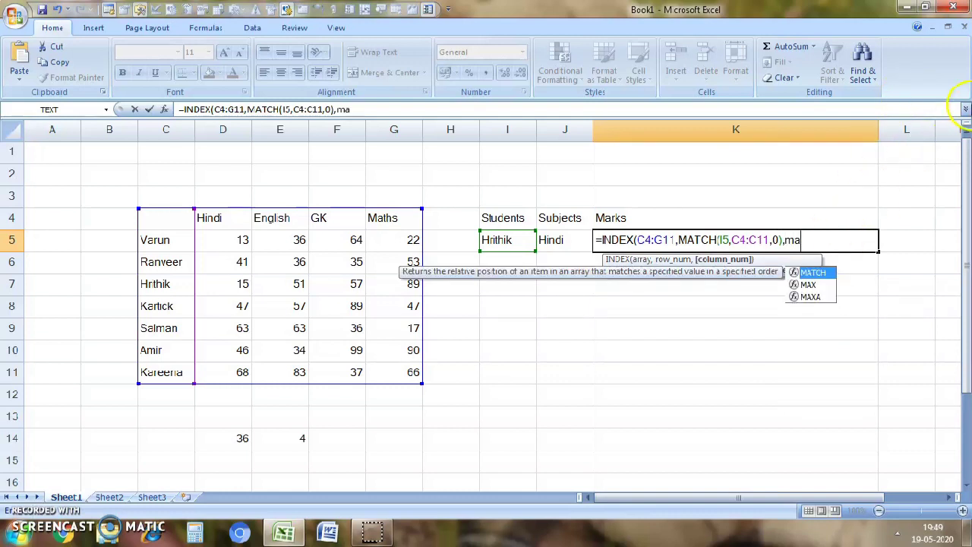
- Complete the INDEX formula in K5 with MATCH(J5,C4:G4,0) as its column number argument and enter it
key(Tab)
click(556, 238)
text(,)
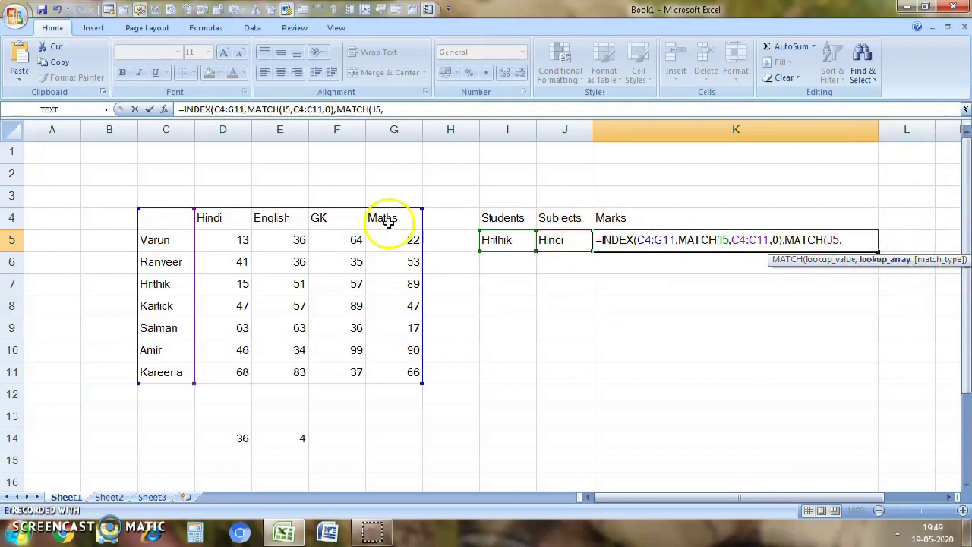
drag(181, 216, 398, 226)
text(,)
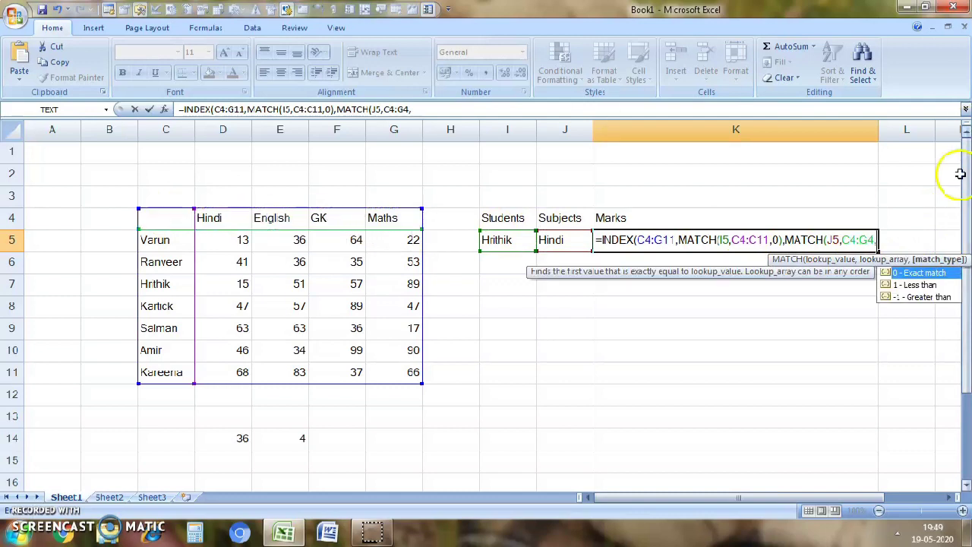
double_click(914, 272)
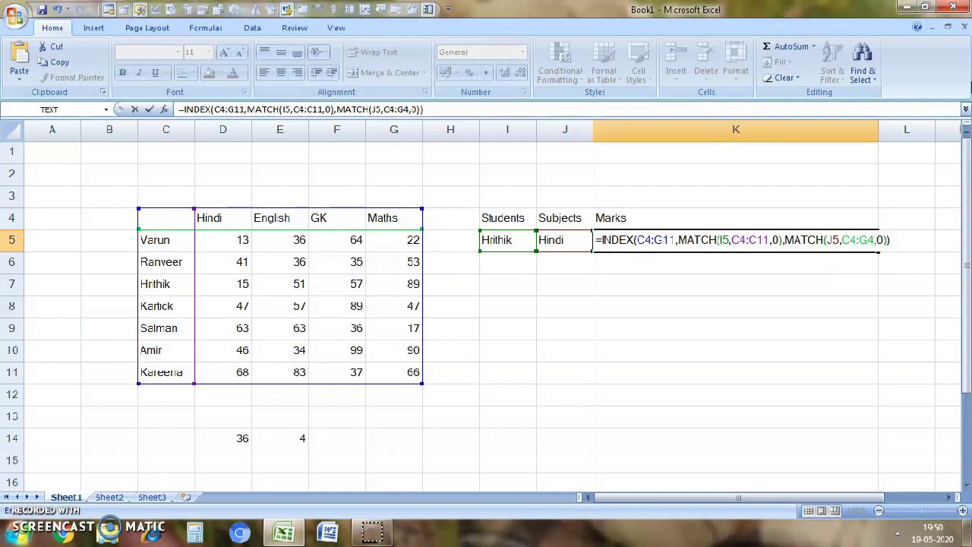
key(Return)
click(806, 246)
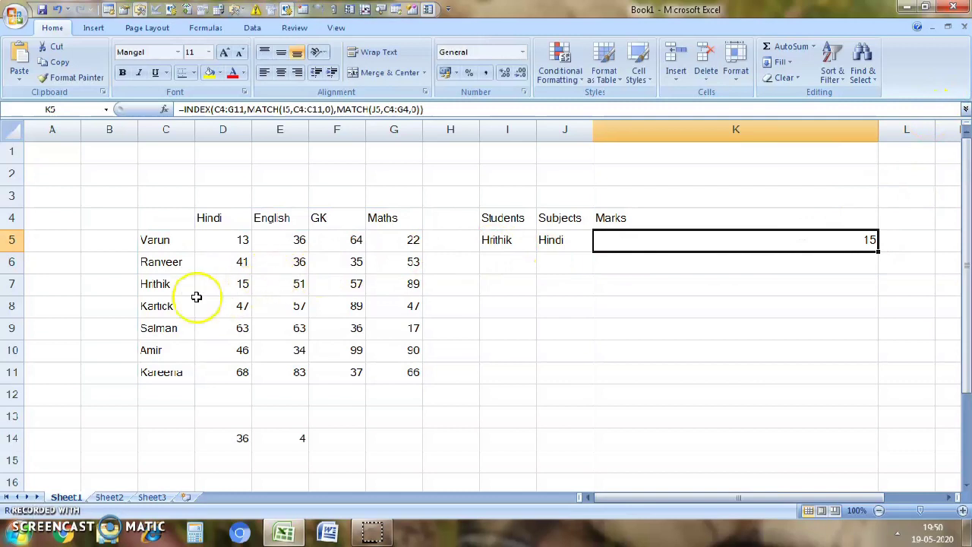
- Choose English as the subject in J5 and compare the mark in K5 with the student's English mark in E7
click(564, 251)
click(599, 245)
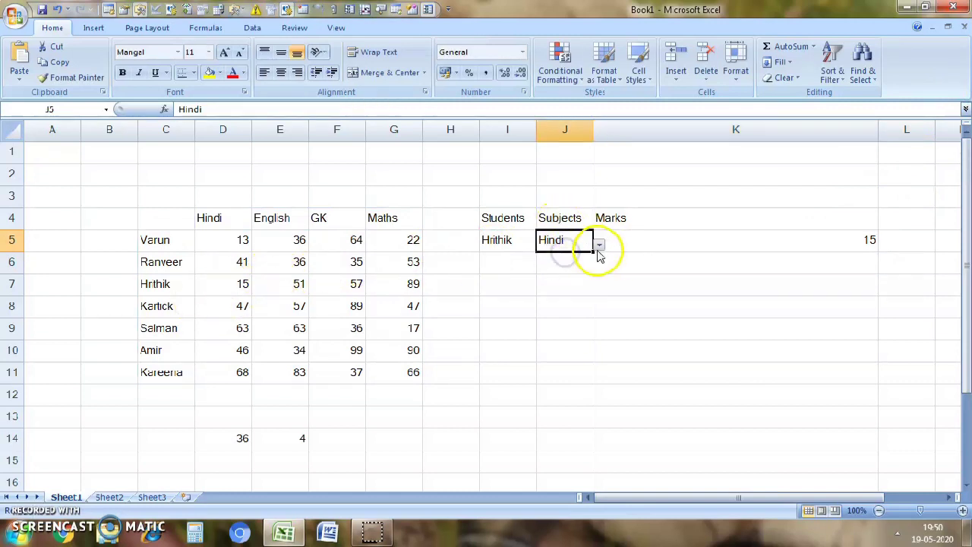
click(569, 270)
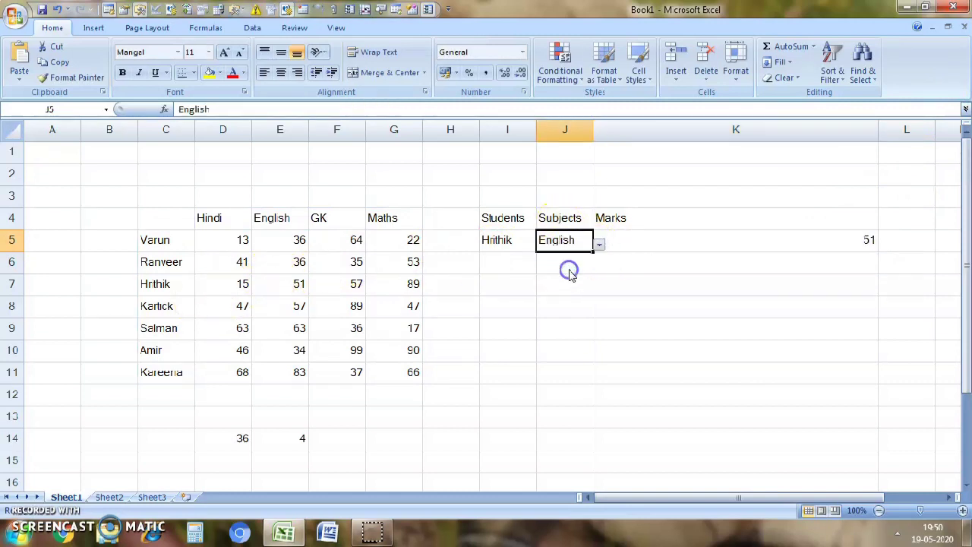
click(788, 245)
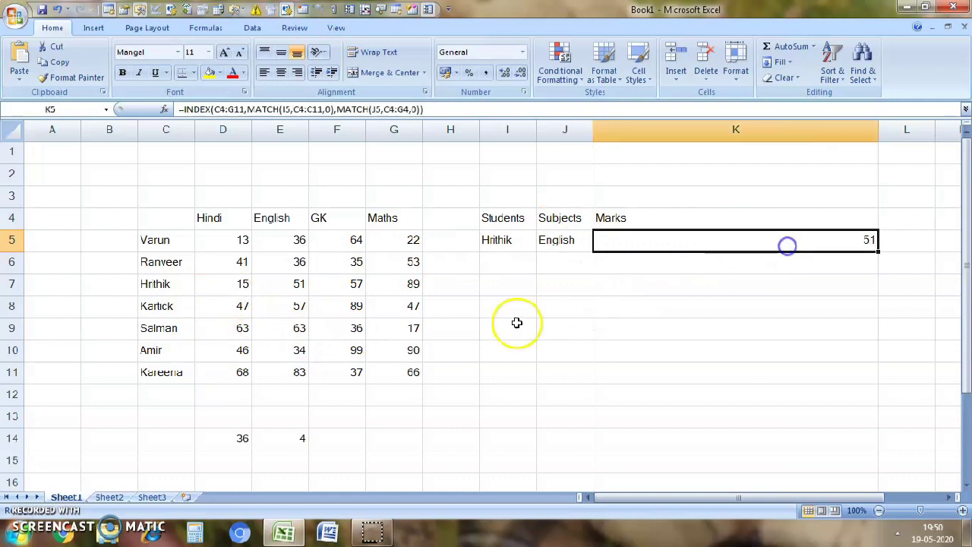
click(298, 287)
click(733, 260)
click(767, 231)
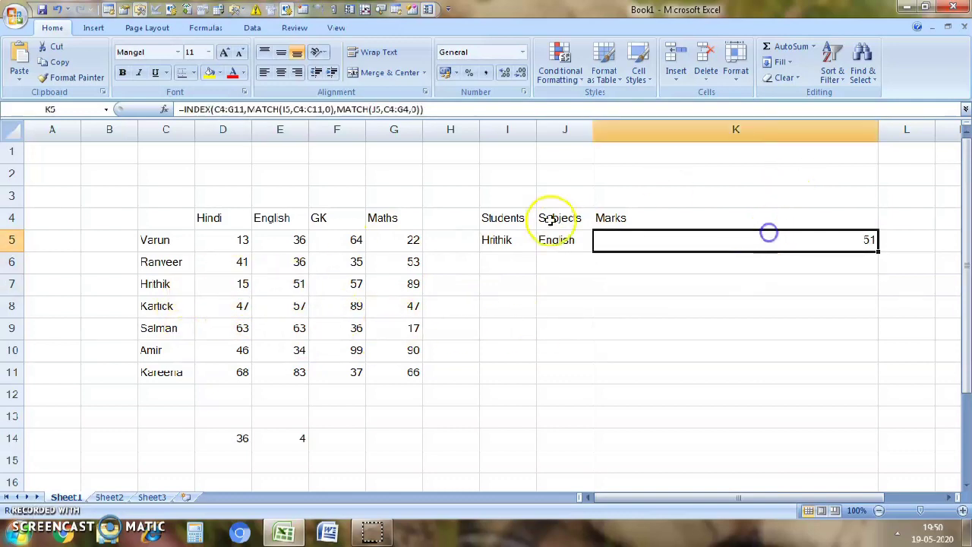
- Clear the formula in K5 and start a new INDEX formula with the marks table C4:G11 as its array
drag(423, 109, 174, 101)
key(BackSpace)
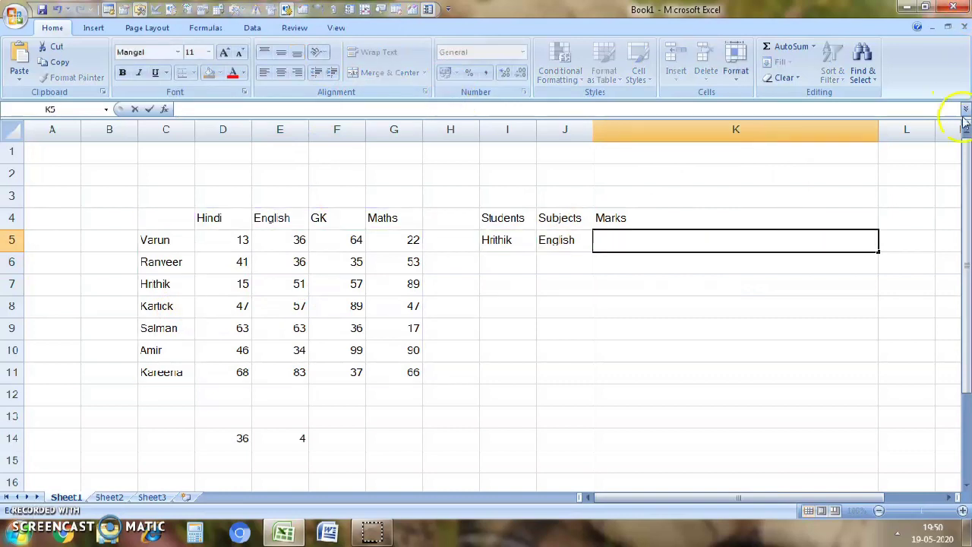
click(640, 238)
text(=in)
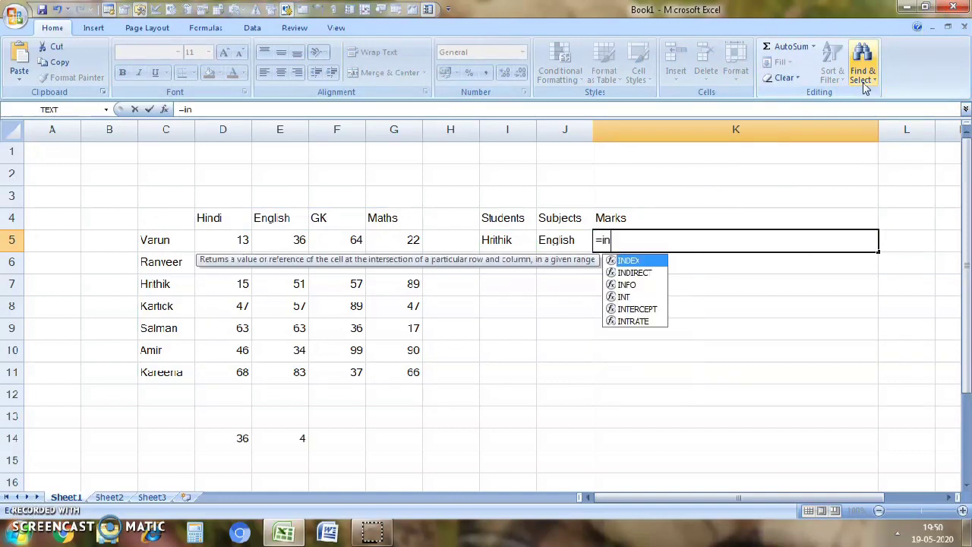
text(de)
key(Tab)
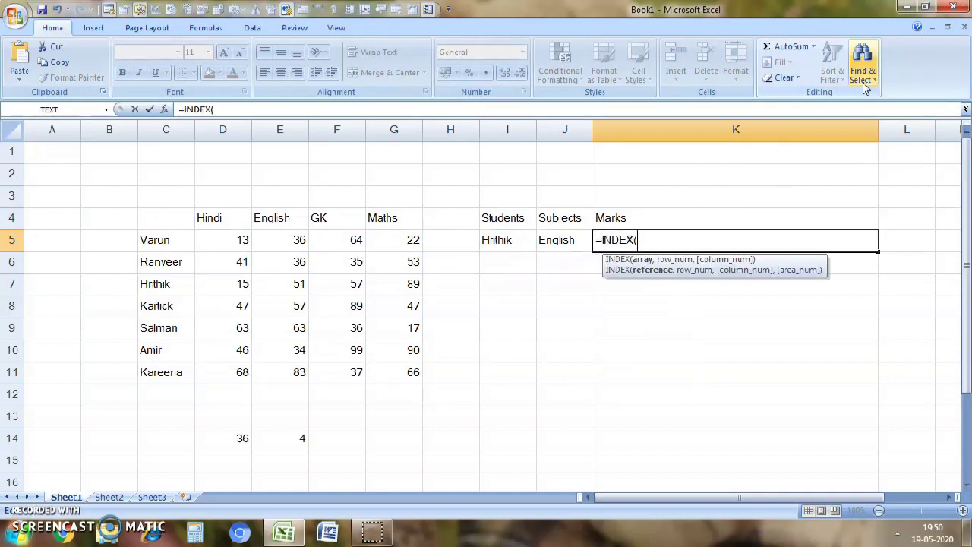
drag(165, 218, 389, 370)
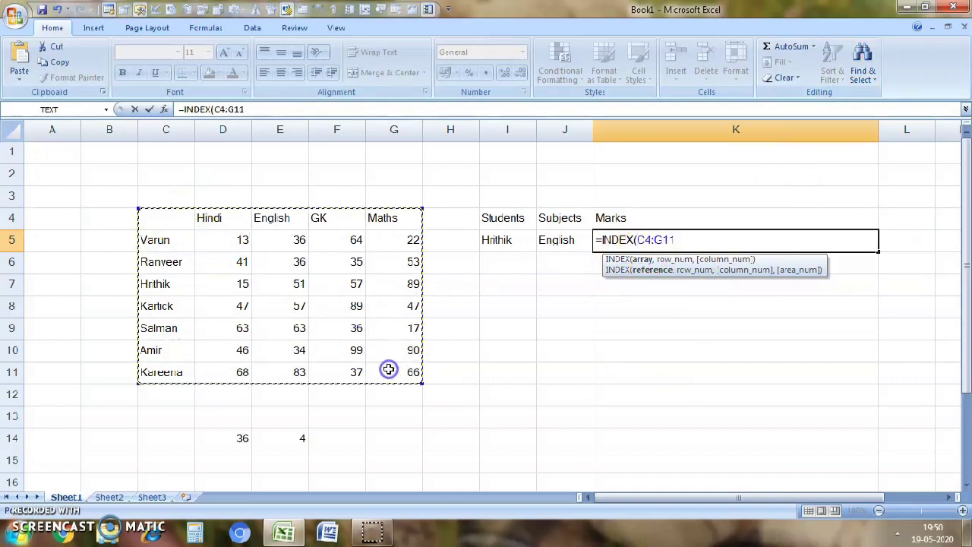
text(,)
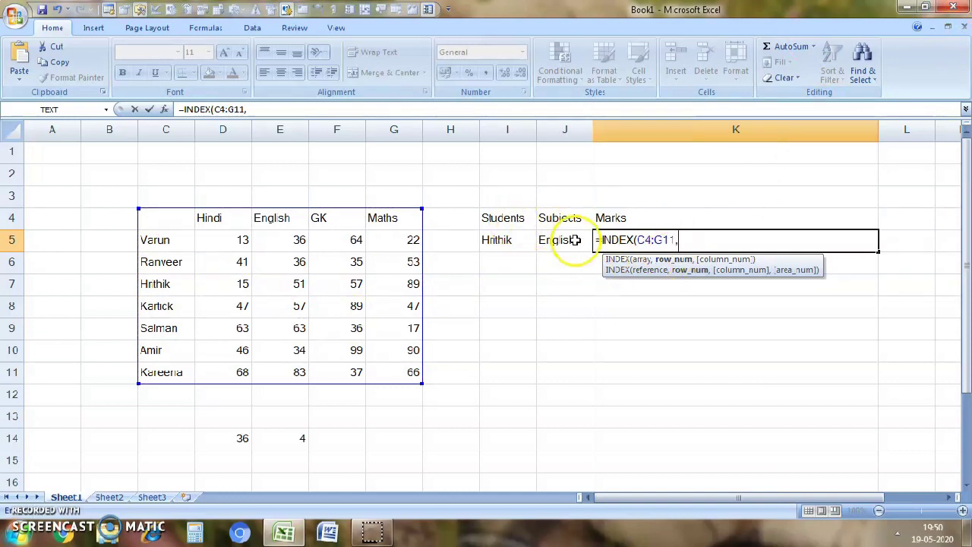
text(mat)
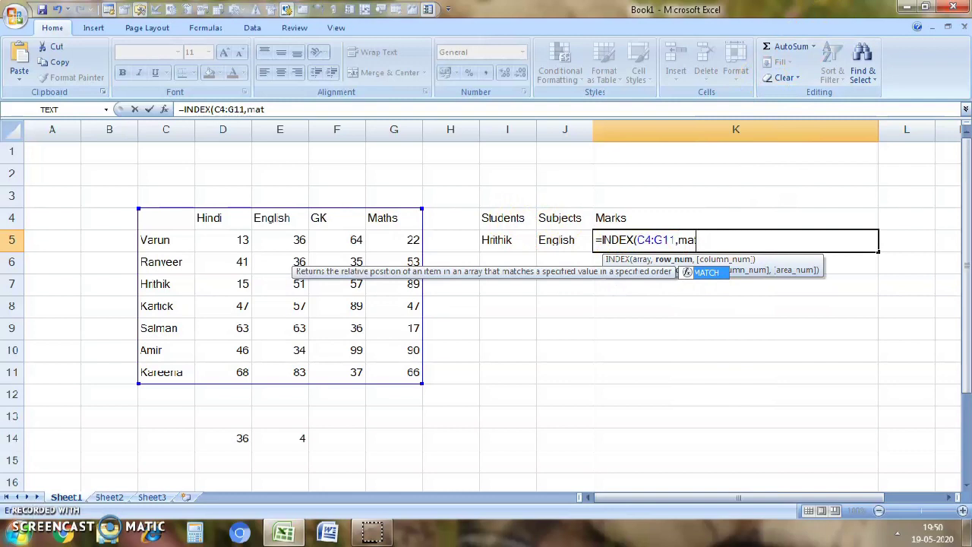
- Add MATCH(I5,C4:C11,0) as the row number argument of the new INDEX formula in K5
key(Tab)
click(497, 239)
text(,)
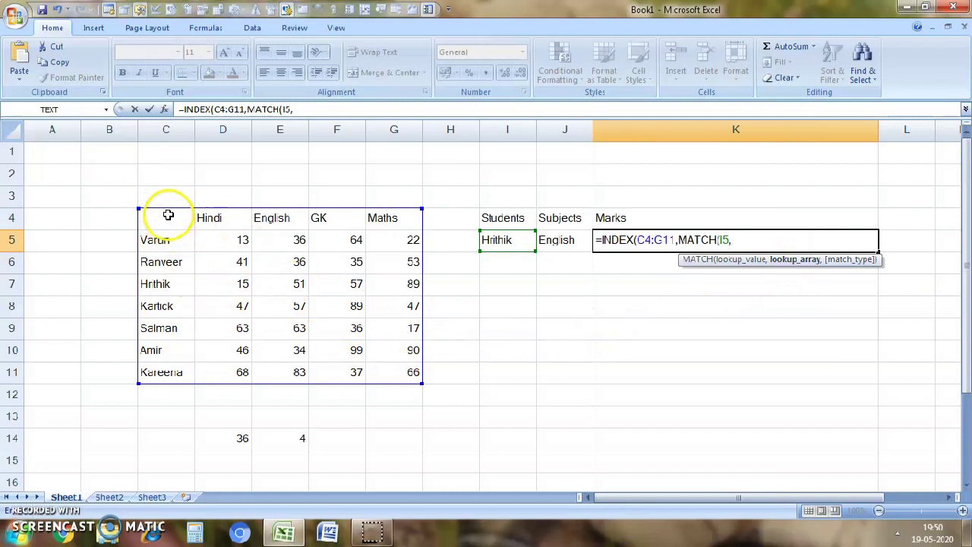
drag(155, 223, 184, 369)
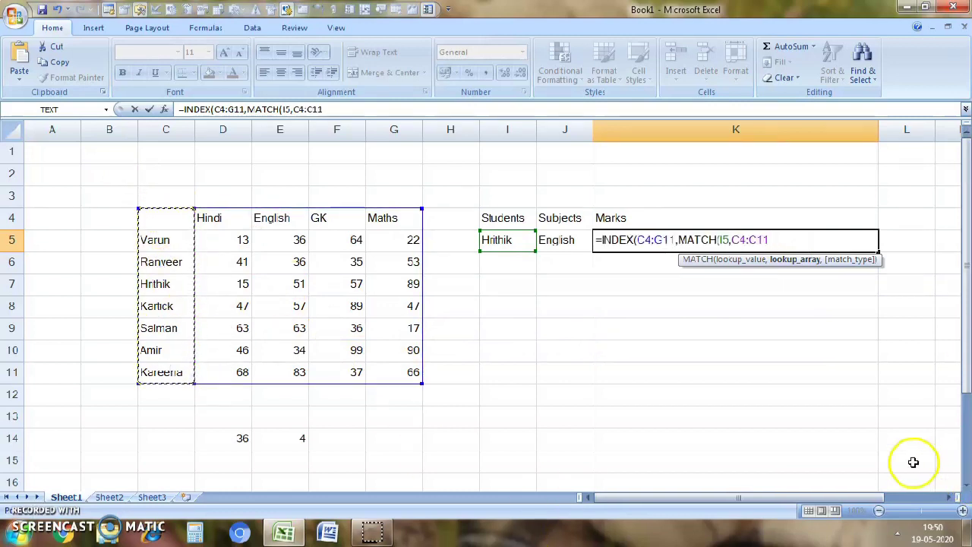
text(,)
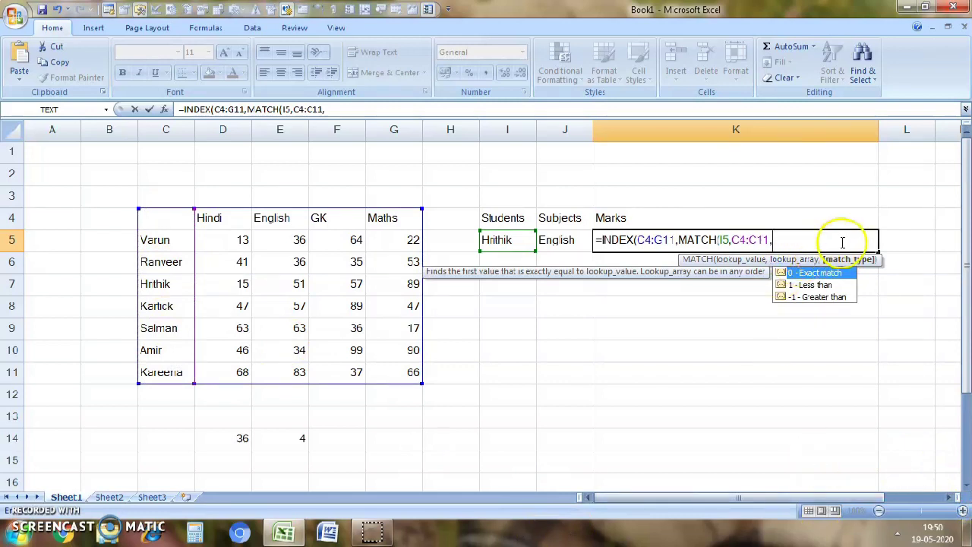
double_click(799, 272)
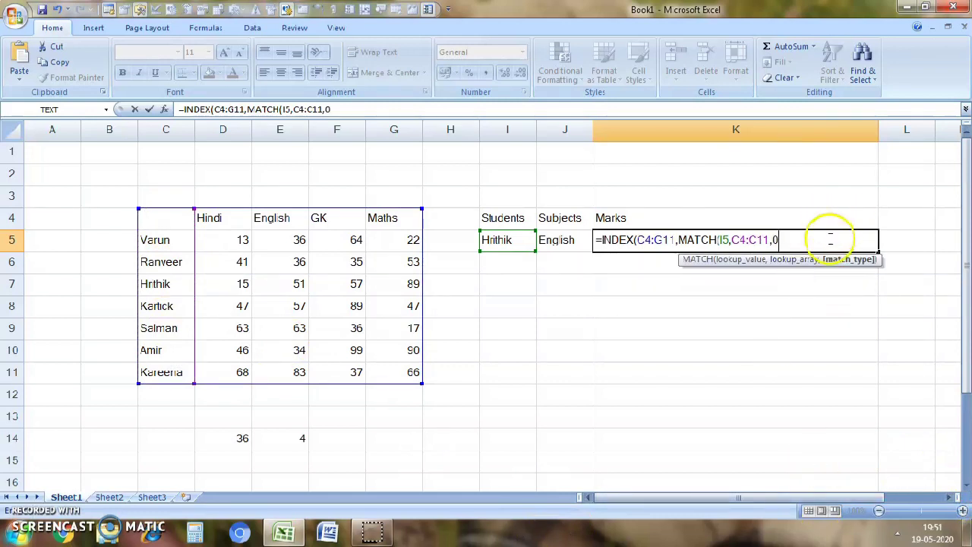
text(,0))
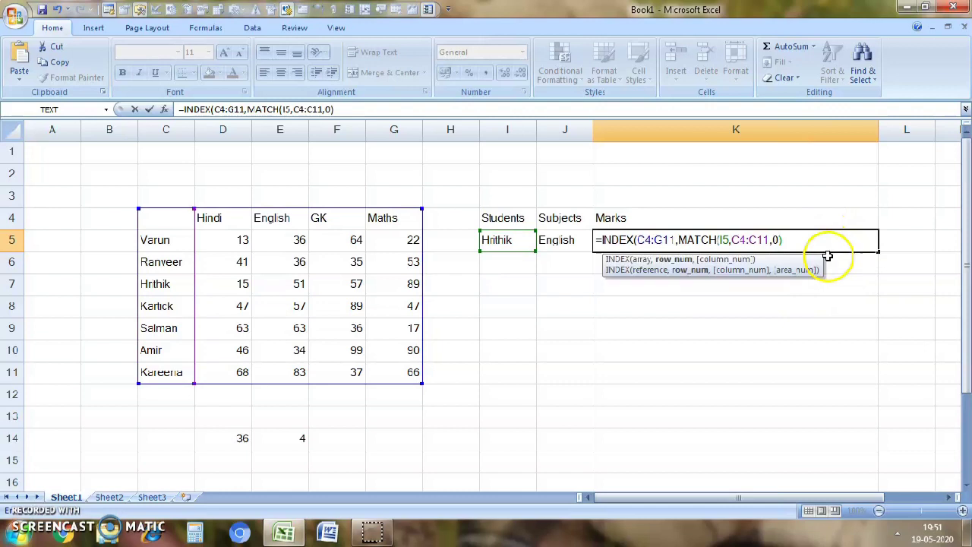
text(,)
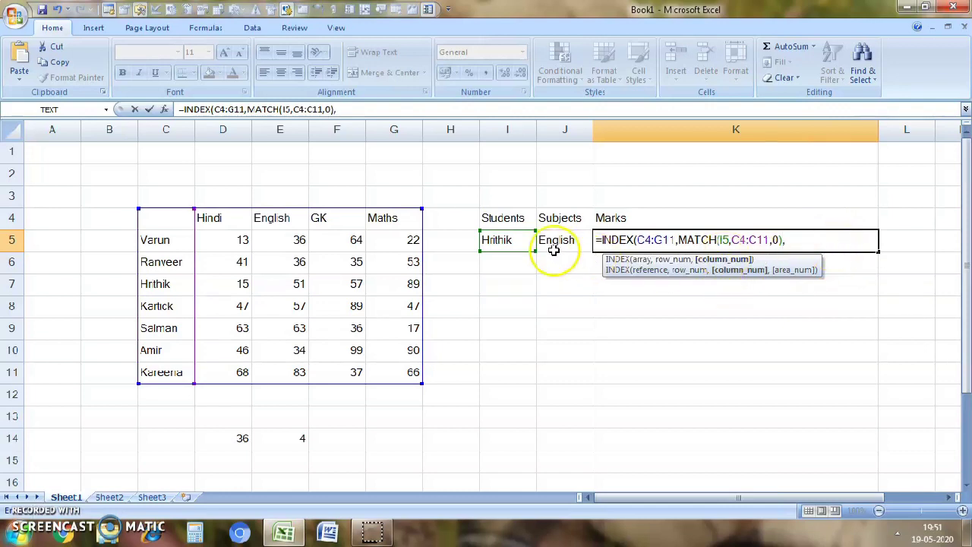
text(m)
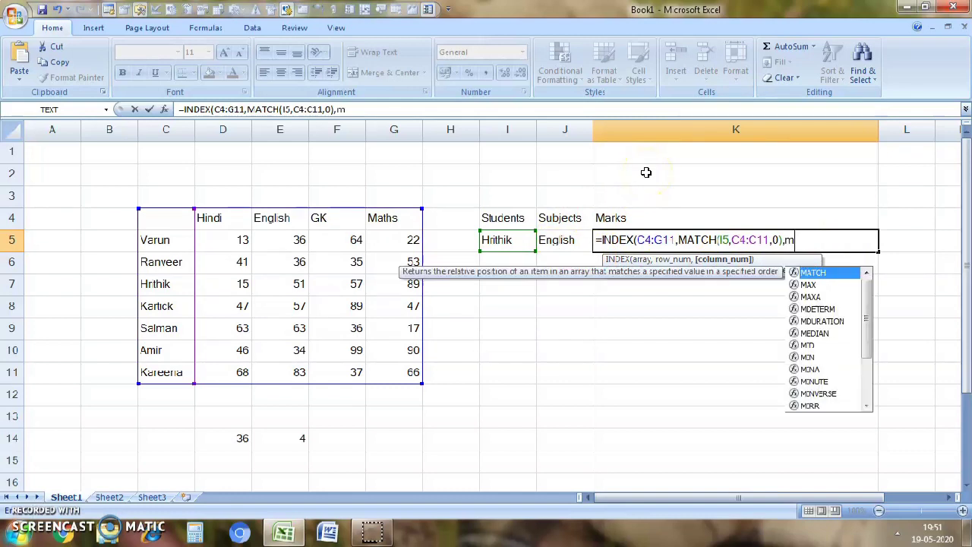
- Add MATCH(J5,C4:G4,0) as the column number argument and enter the finished INDEX formula in K5
key(Tab)
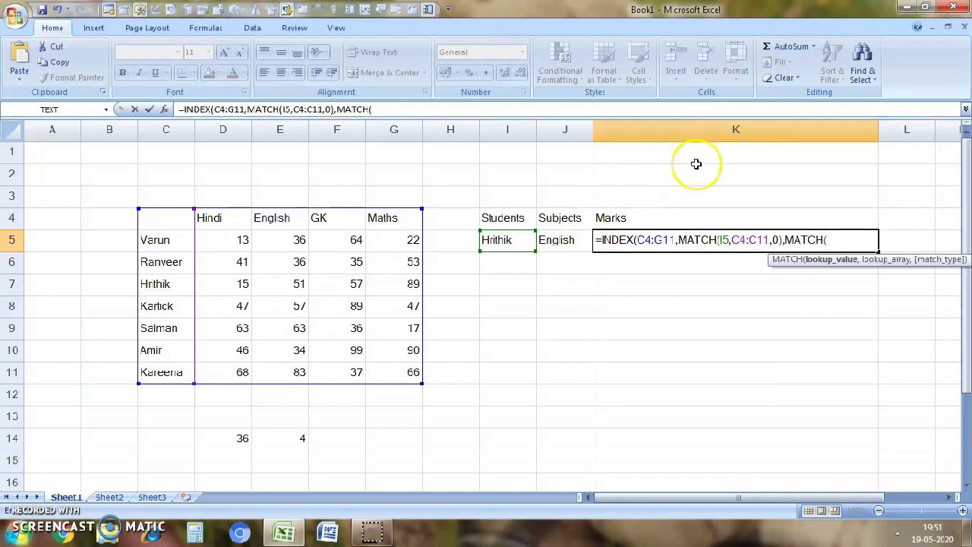
click(574, 241)
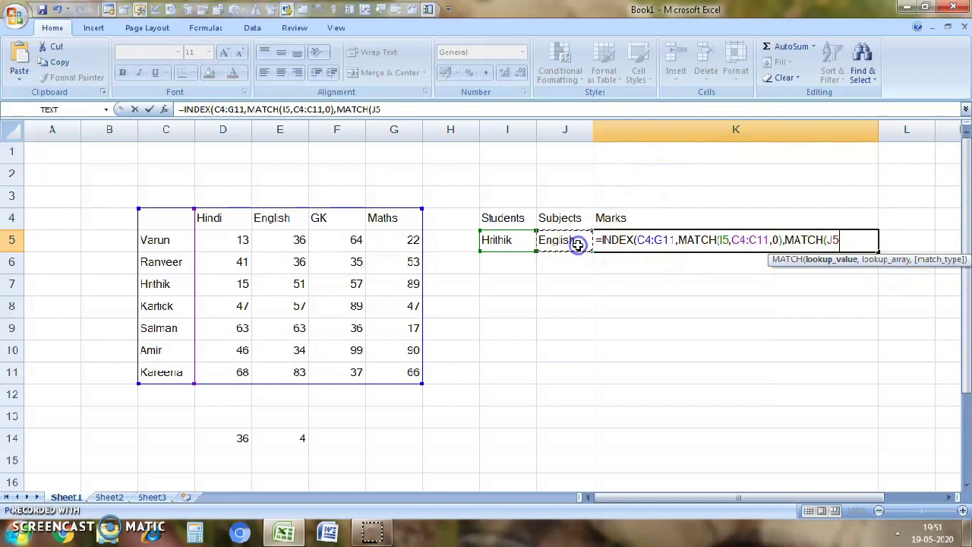
text(,)
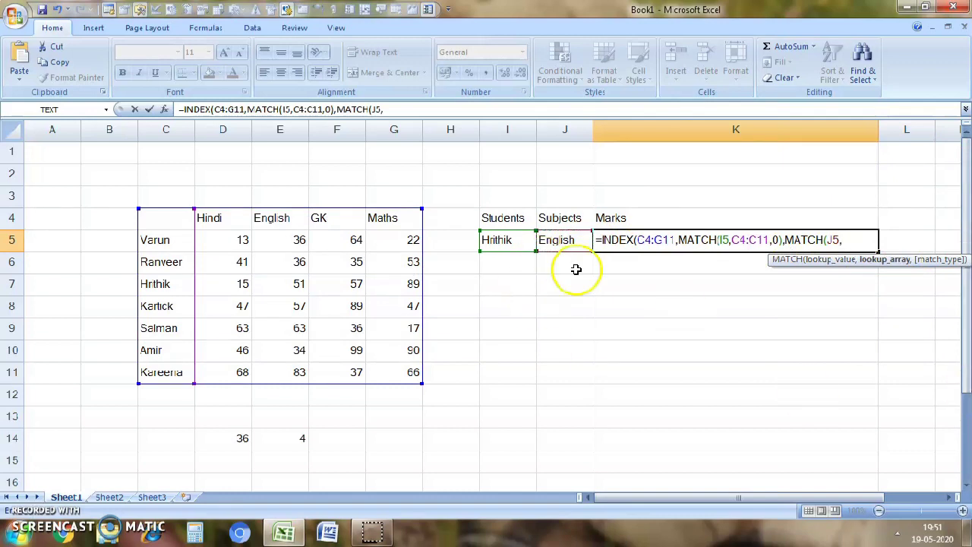
drag(162, 220, 392, 226)
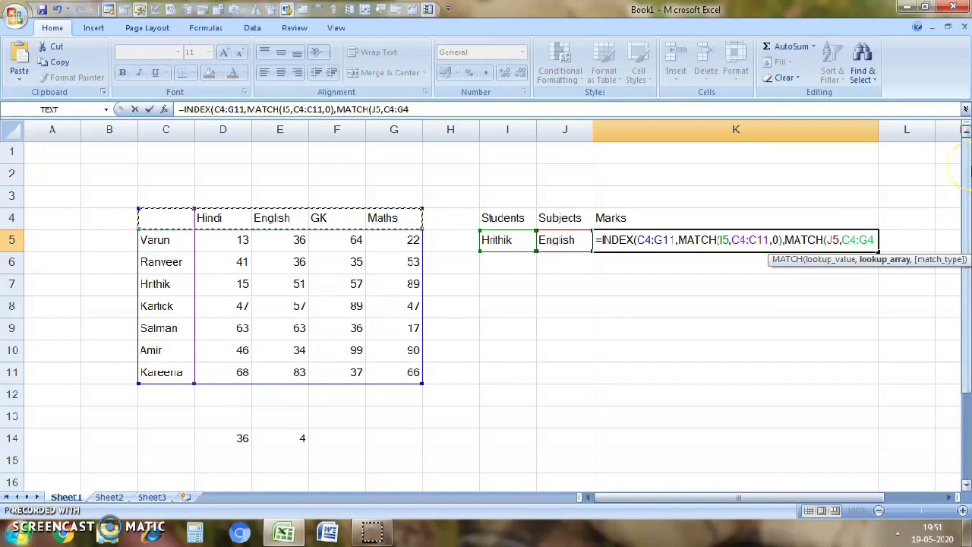
text(,)
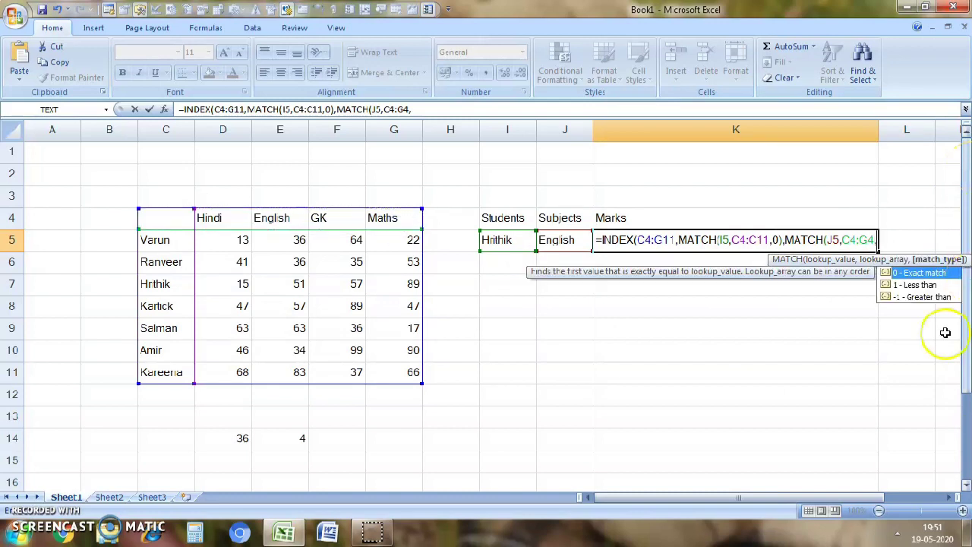
double_click(910, 270)
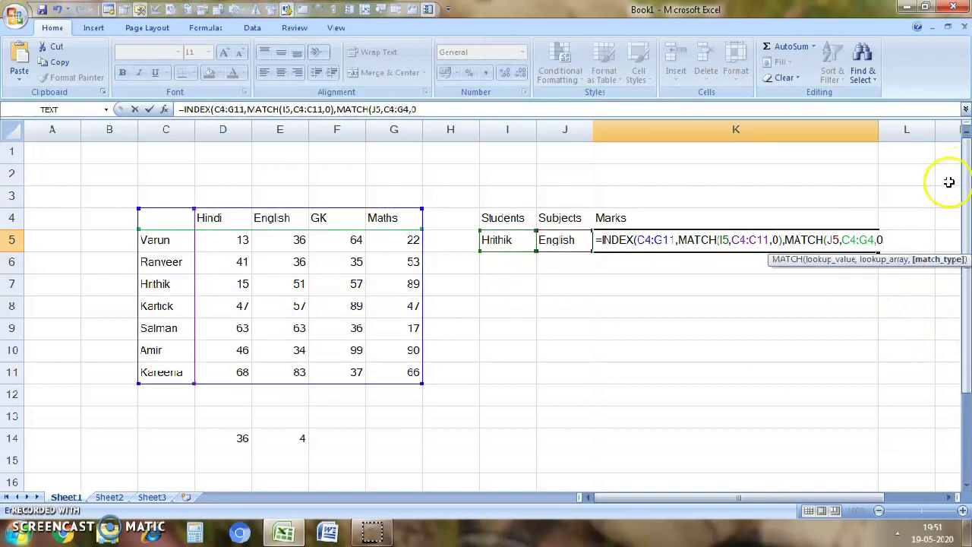
text(0)
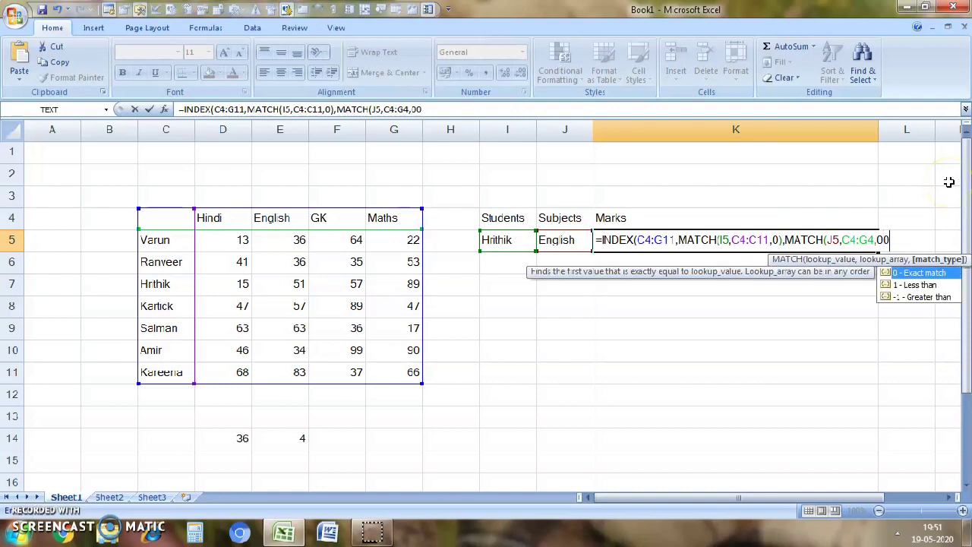
key(BackSpace)
text()))
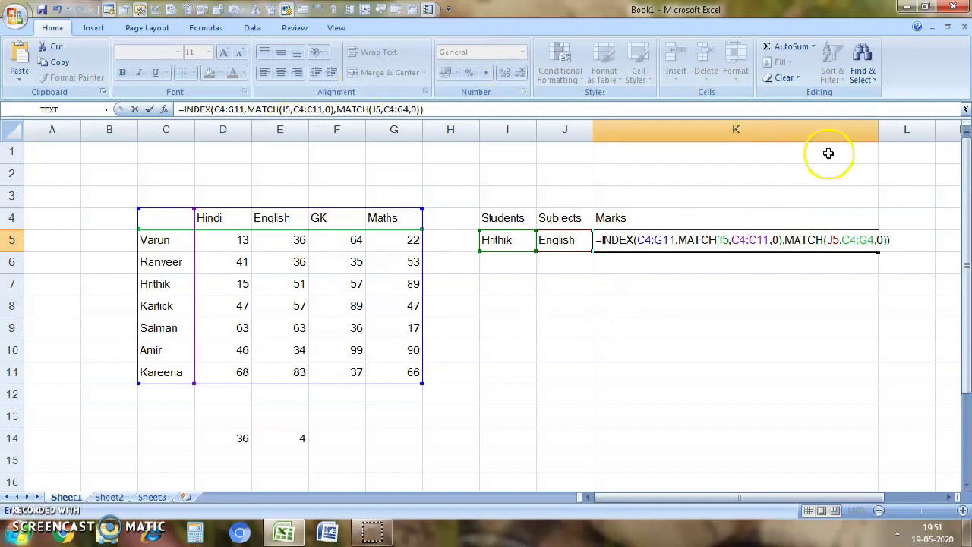
key(Return)
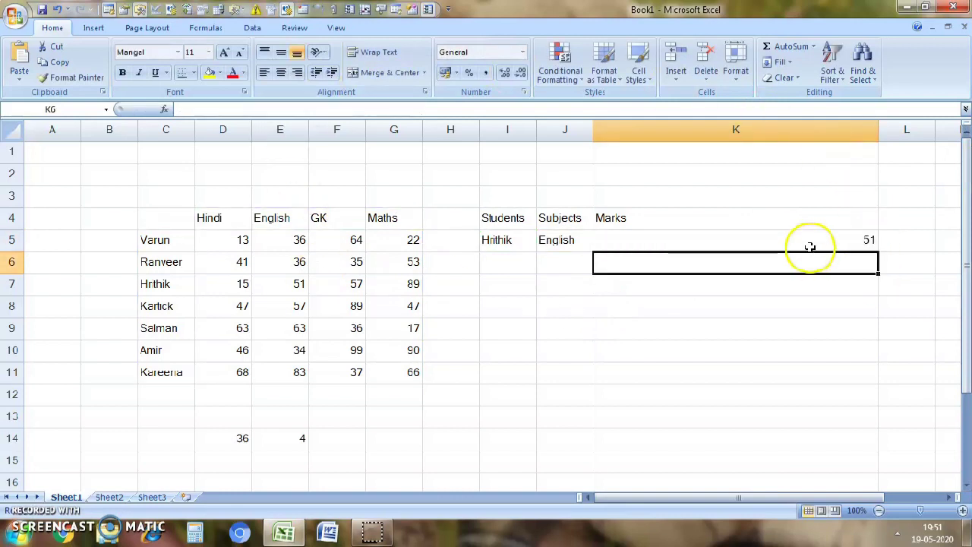
- Pick English again from the subject list in J5 and check the mark and formula in K5
click(866, 244)
click(580, 240)
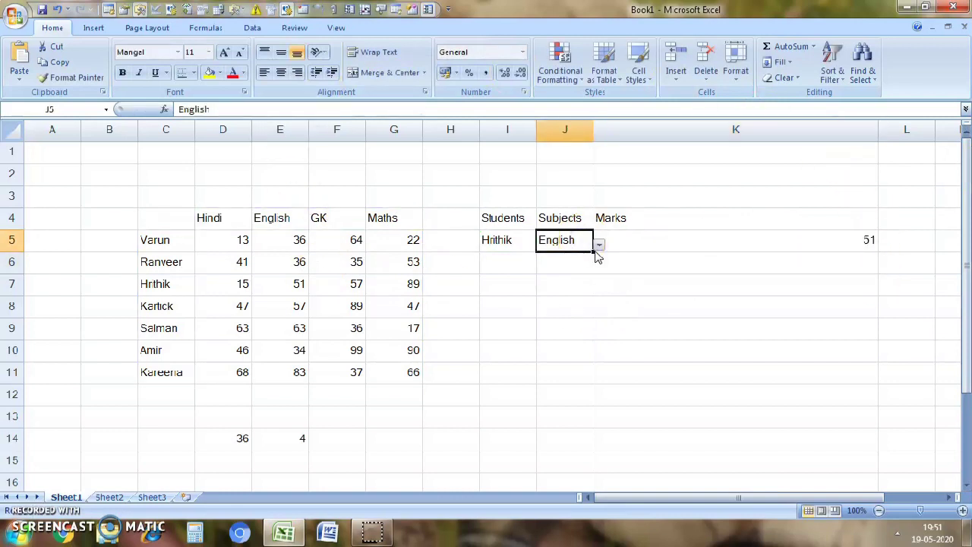
click(597, 249)
click(571, 264)
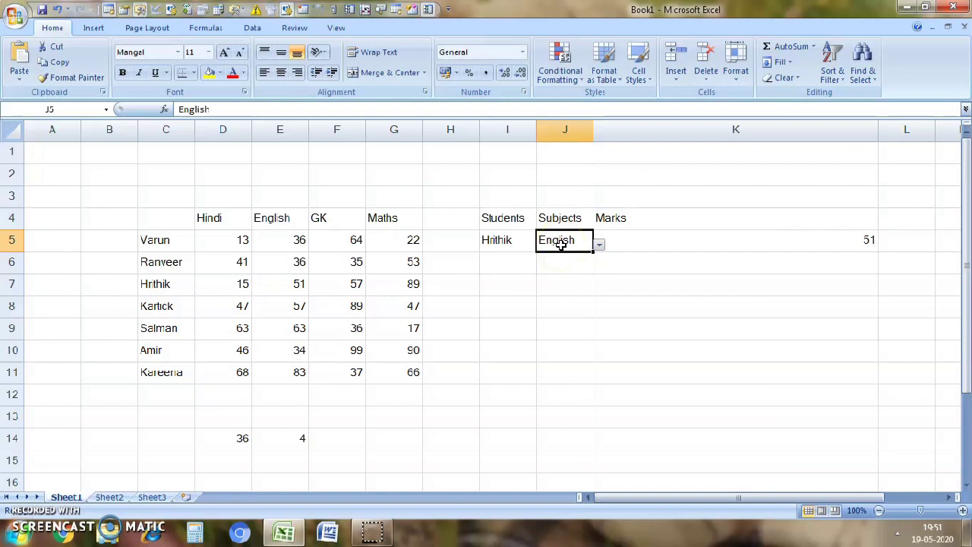
click(734, 243)
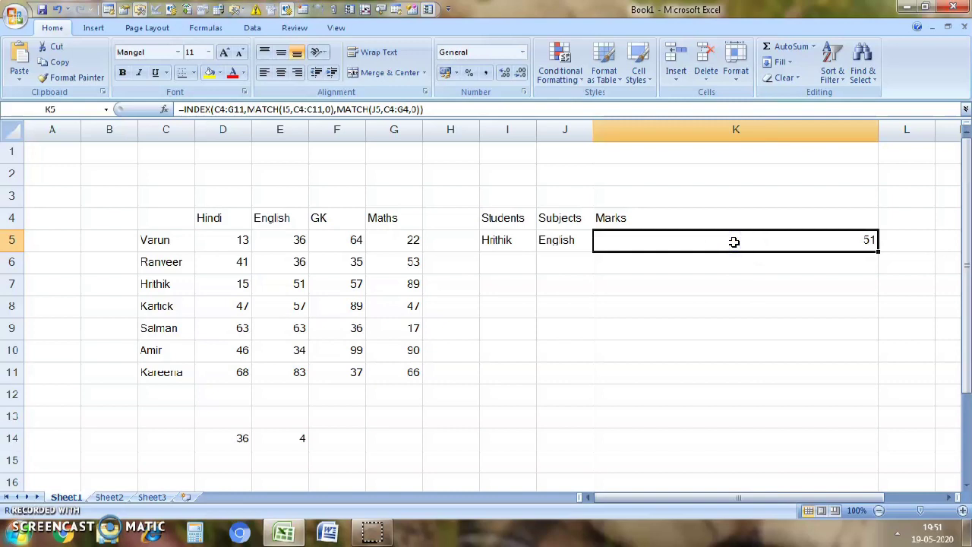